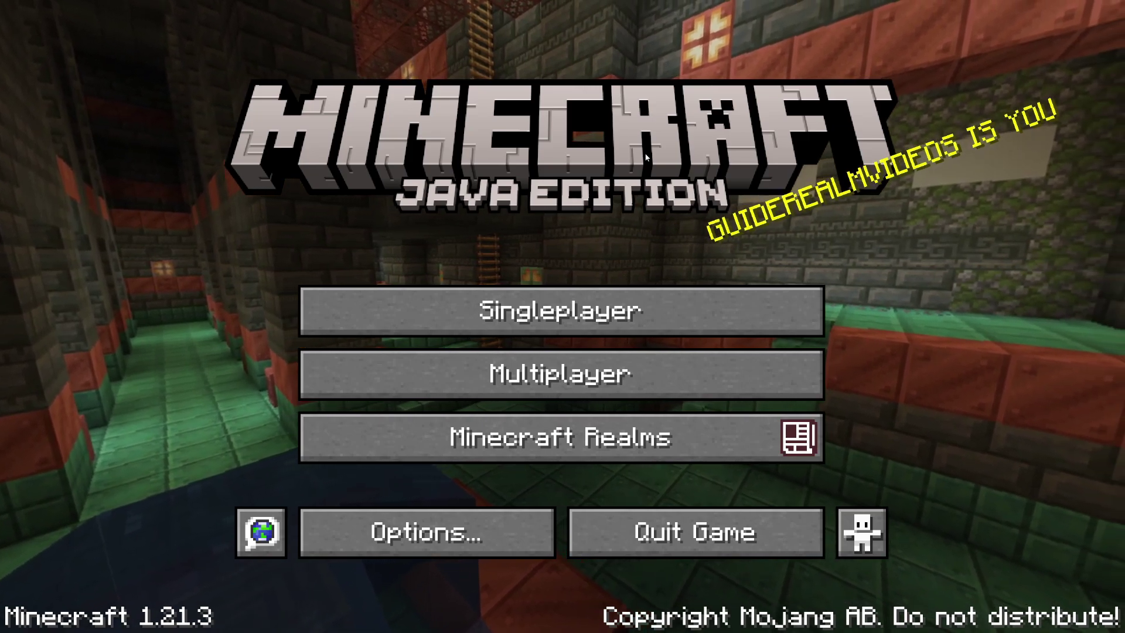
Quit Minecraft from its title screen to return to the Windows desktop
left_click(696, 531)
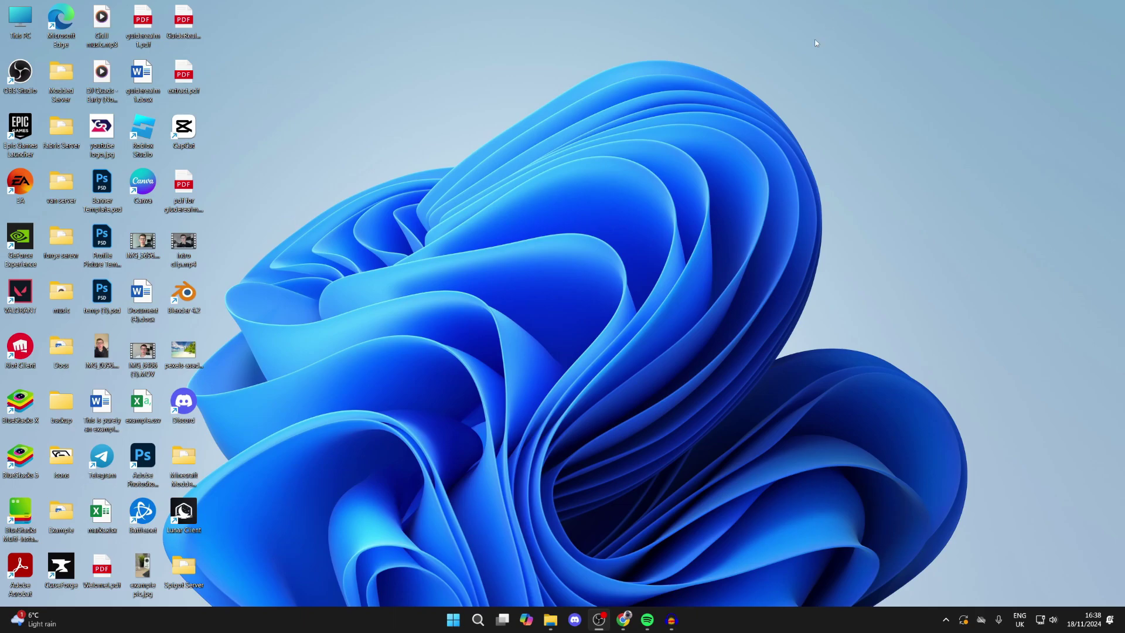
Bring Chrome forward and run a Google search for 'curseforge'
left_click(623, 620)
left_click(423, 297)
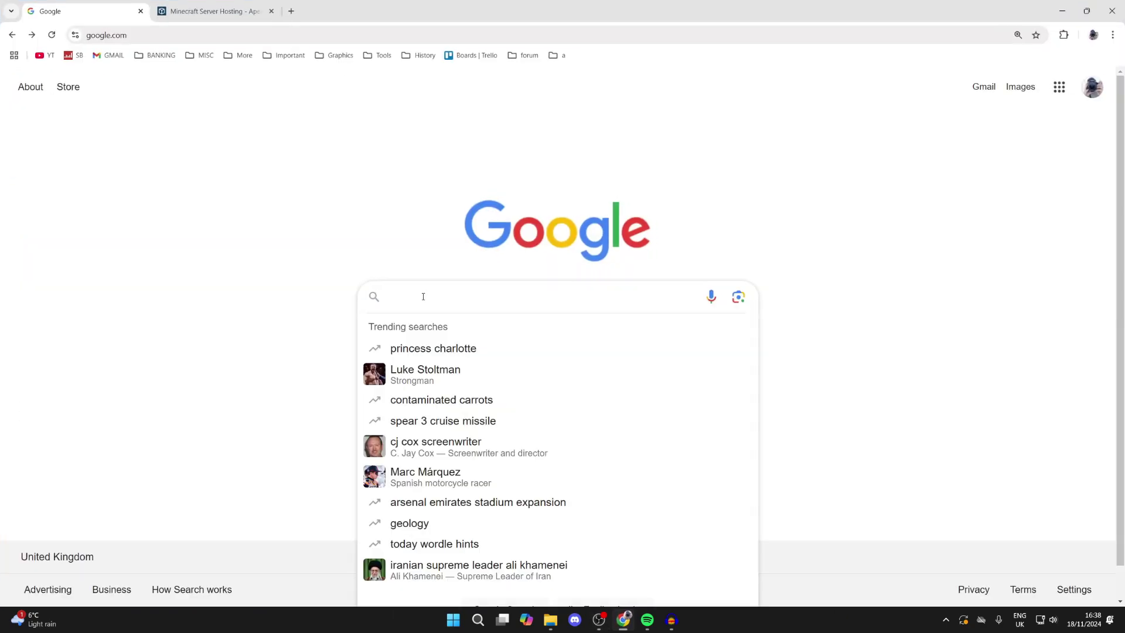
type("curseforge")
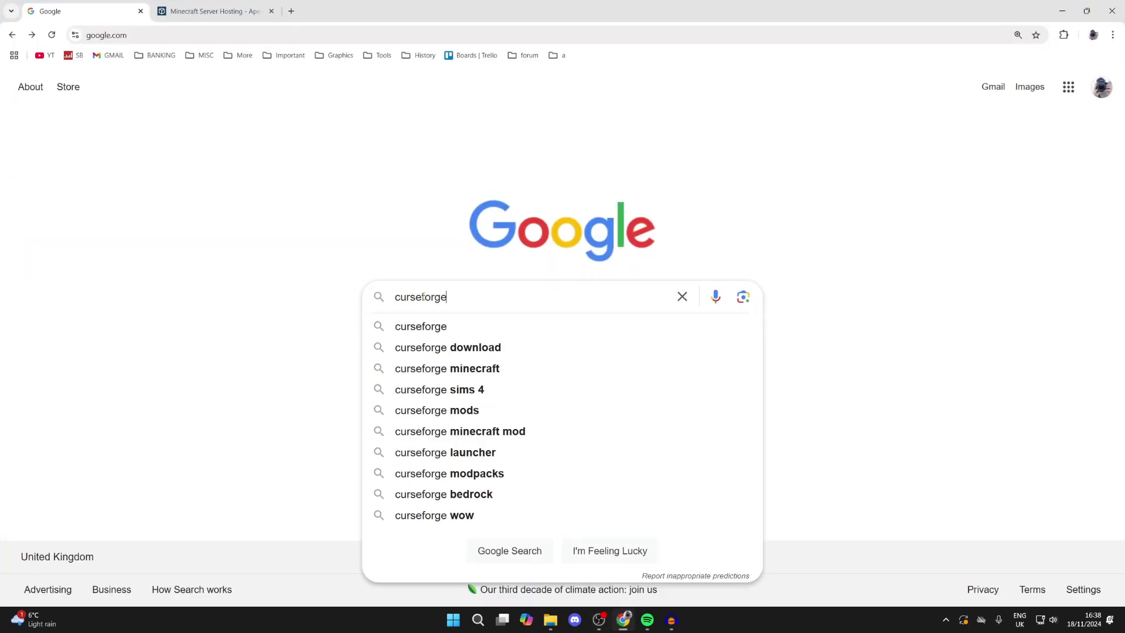
key("Return")
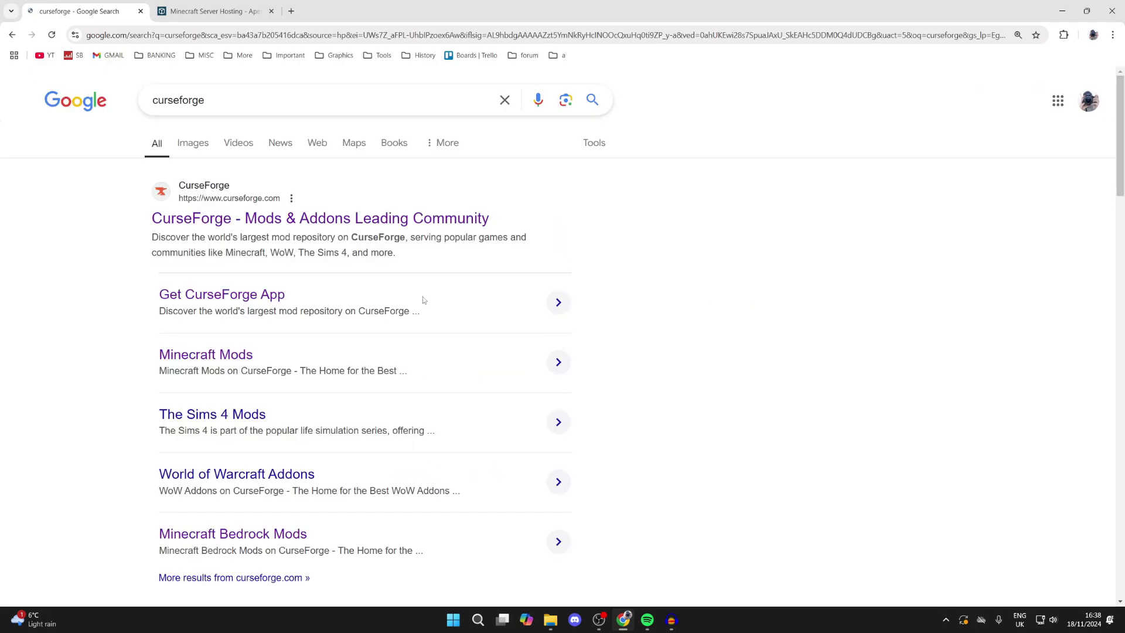
Search CurseForge's Minecraft section for 'complementary shaders' and open the Reimagined project
left_click(275, 220)
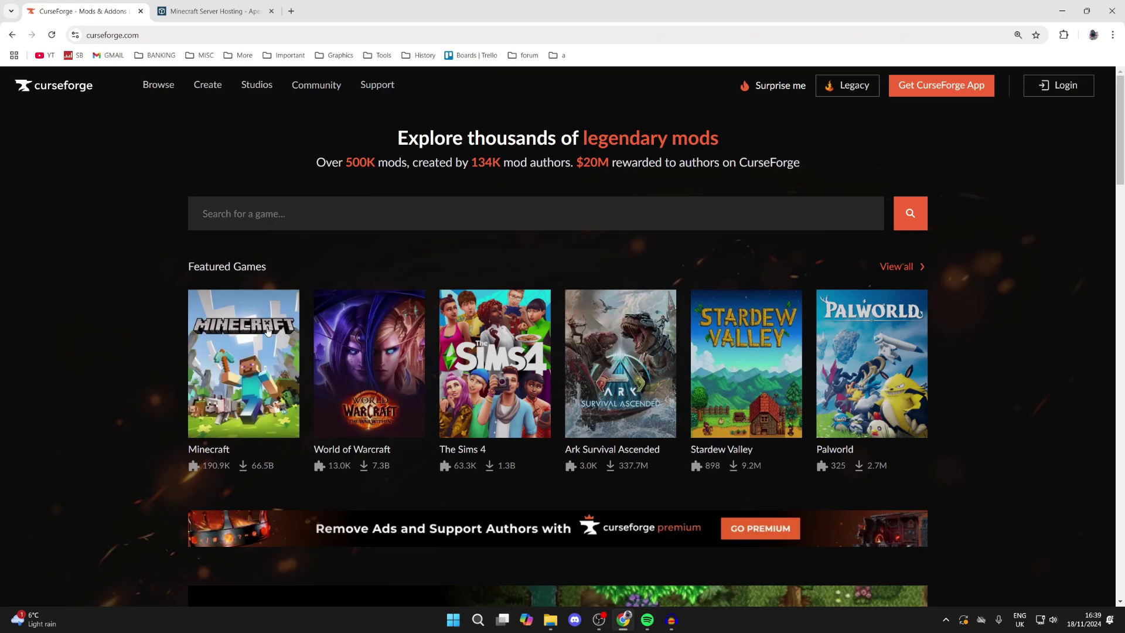
left_click(234, 350)
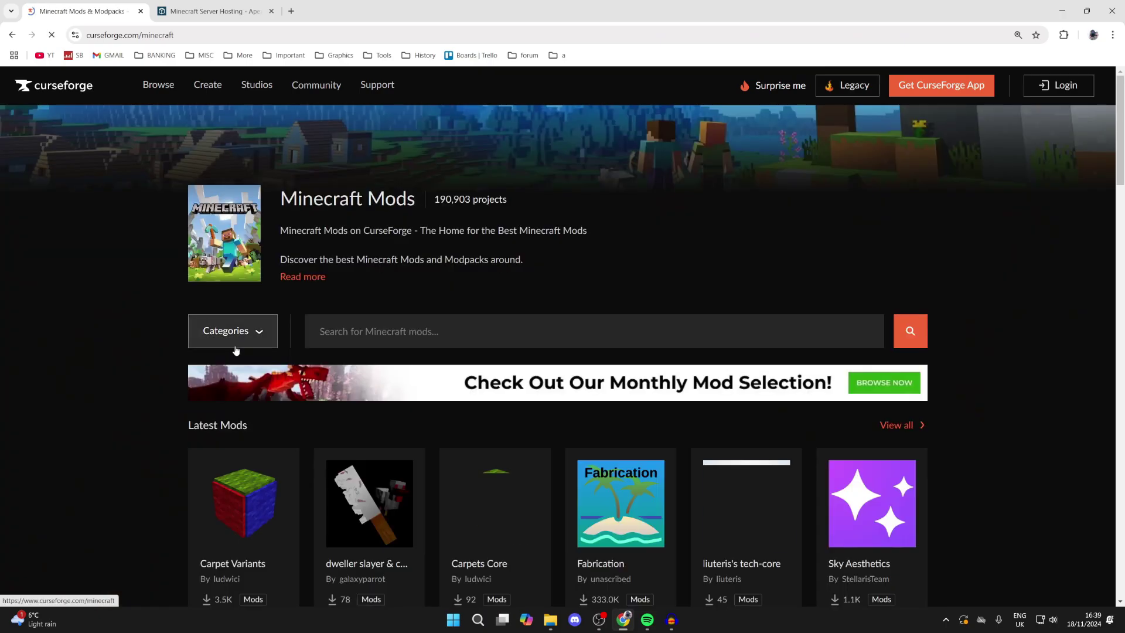
left_click(376, 335)
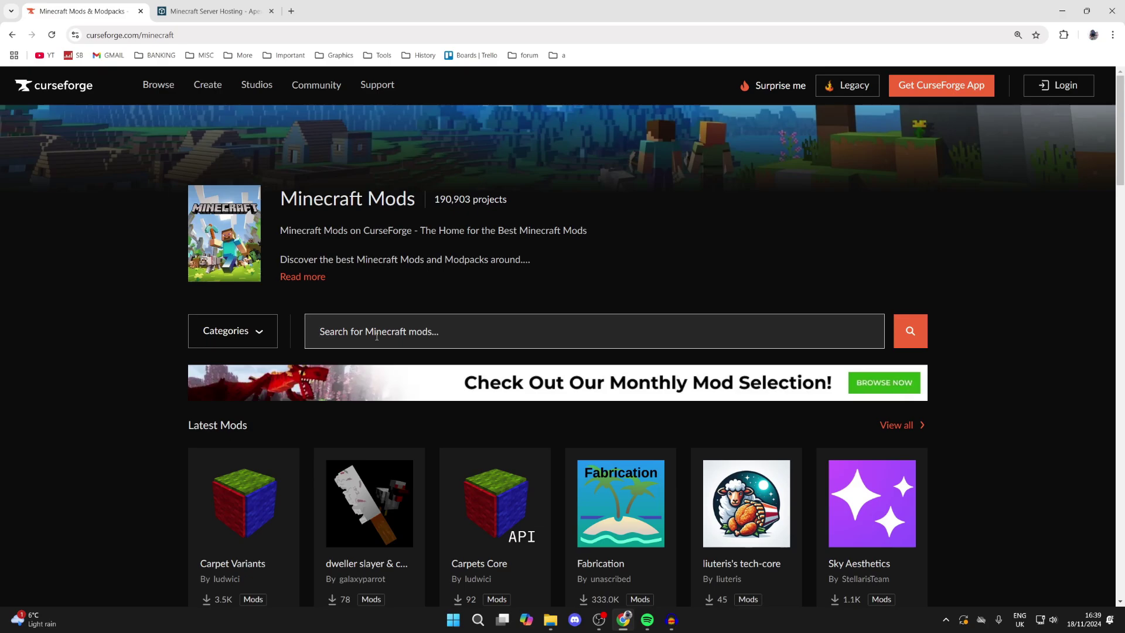
type("compl")
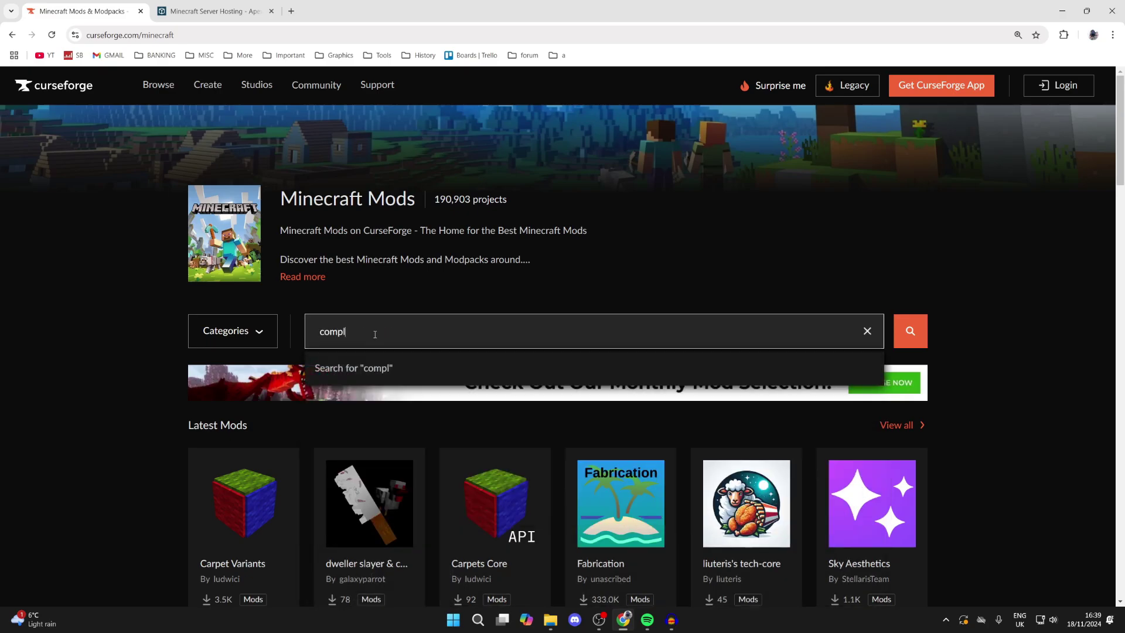
type("ementary shaders")
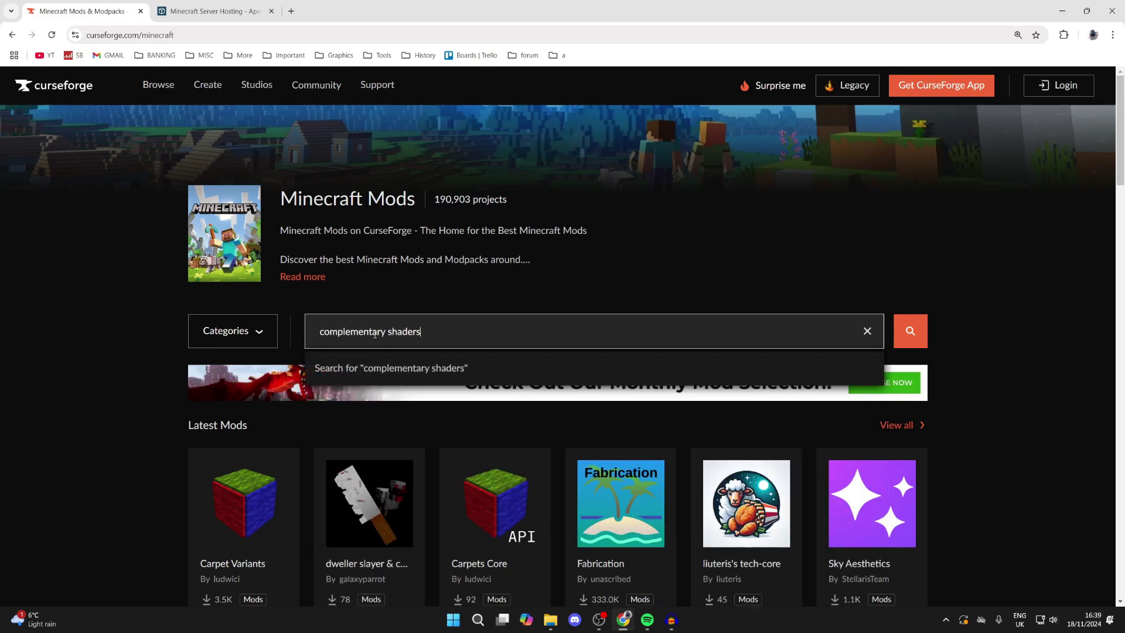
key("Return")
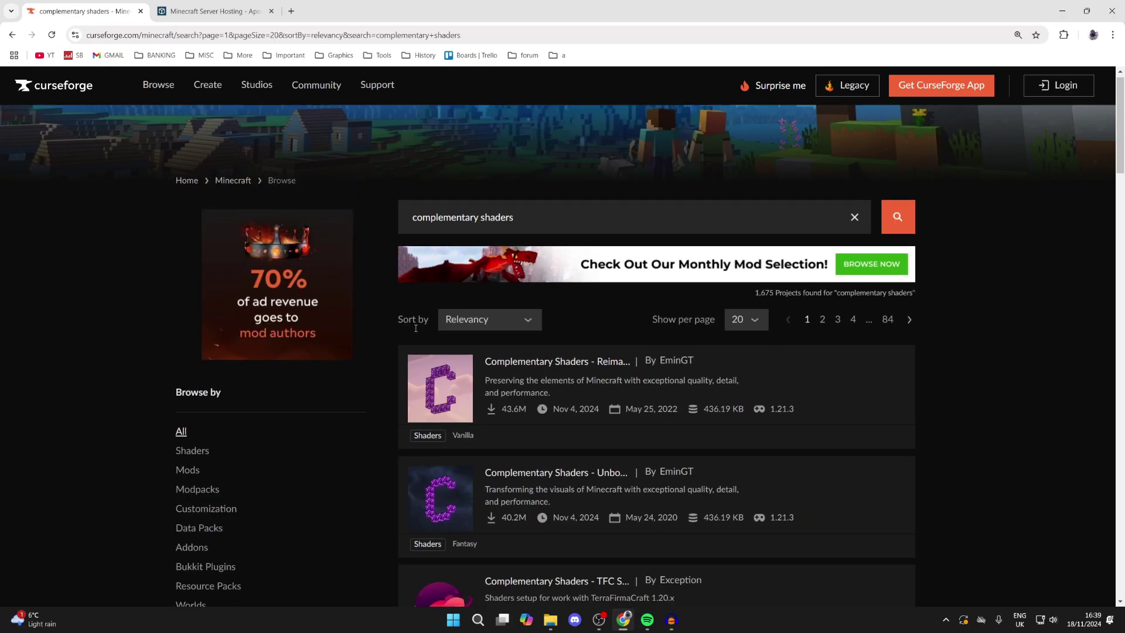
scroll(472, 282, "down", 2)
left_click(472, 282)
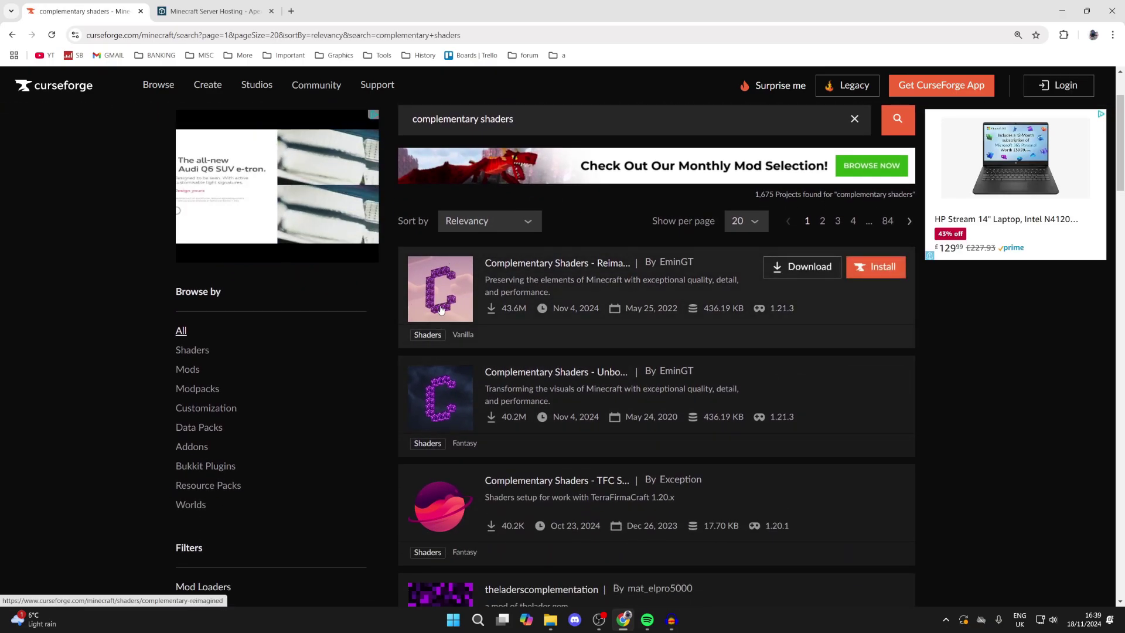
Open the Complementary Shaders - Unbound project's Files list
scroll(438, 301, "down", 9)
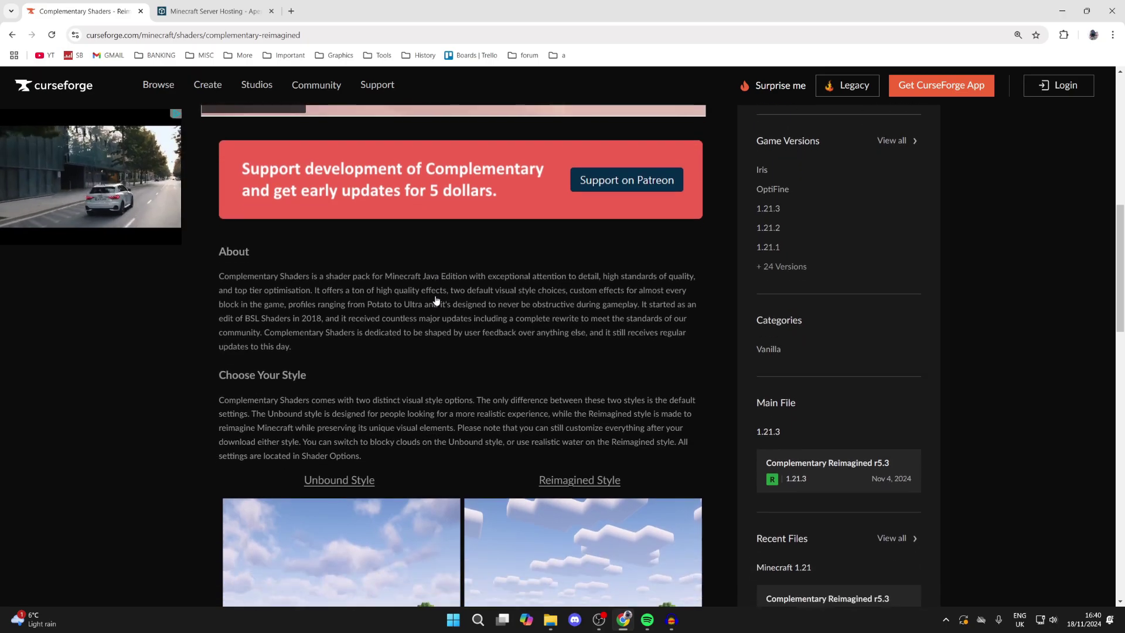
scroll(225, 355, "down", 2)
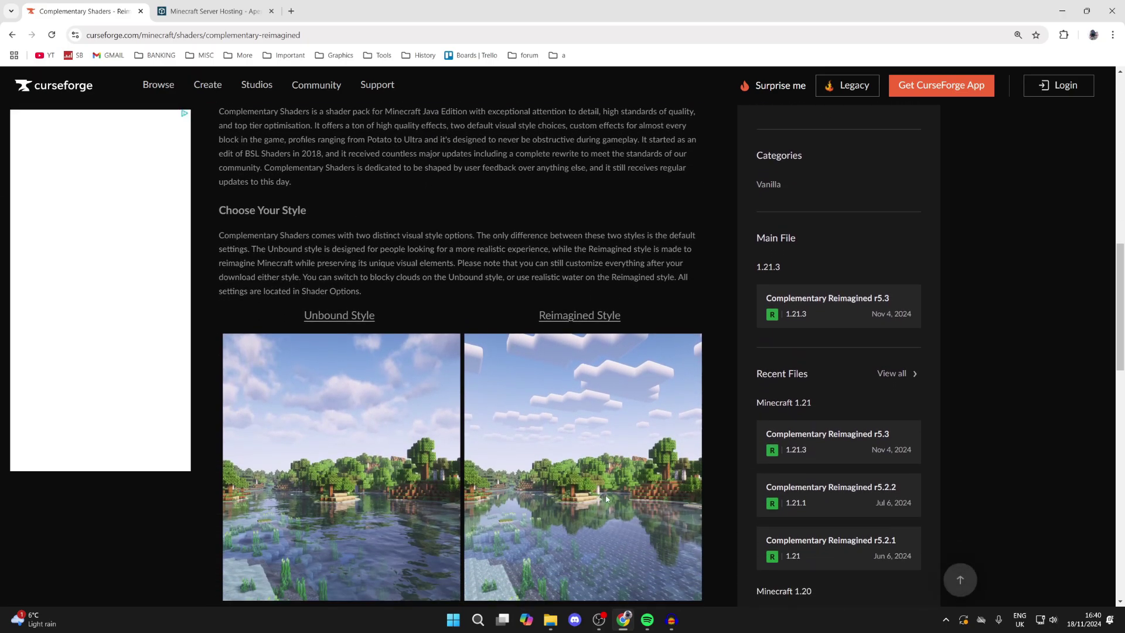
scroll(605, 492, "down", 1)
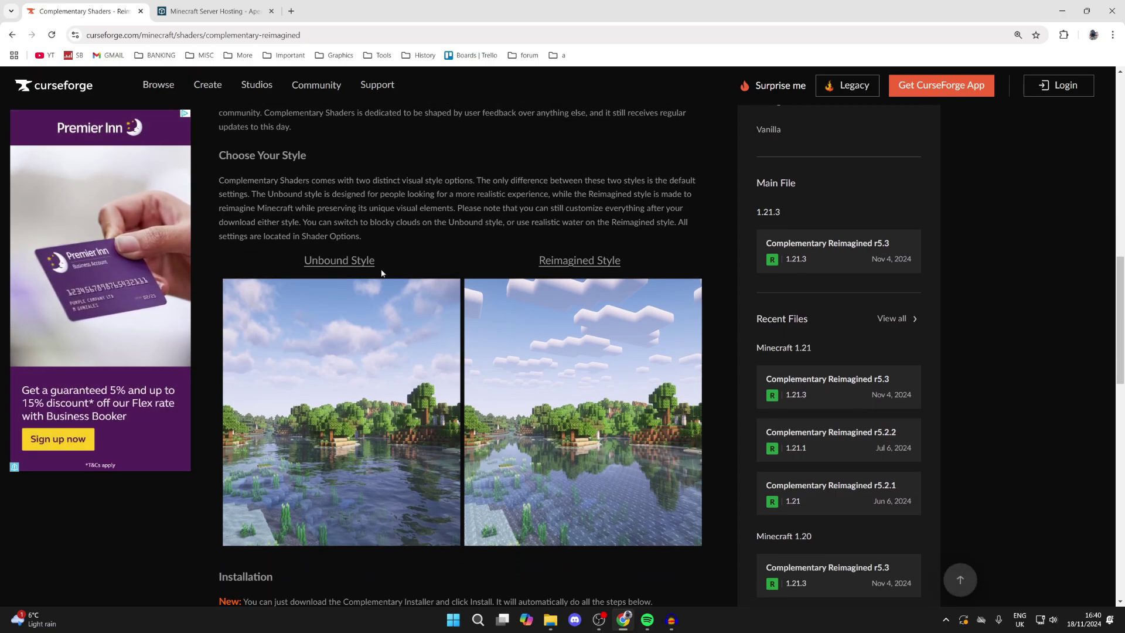
left_click(339, 261)
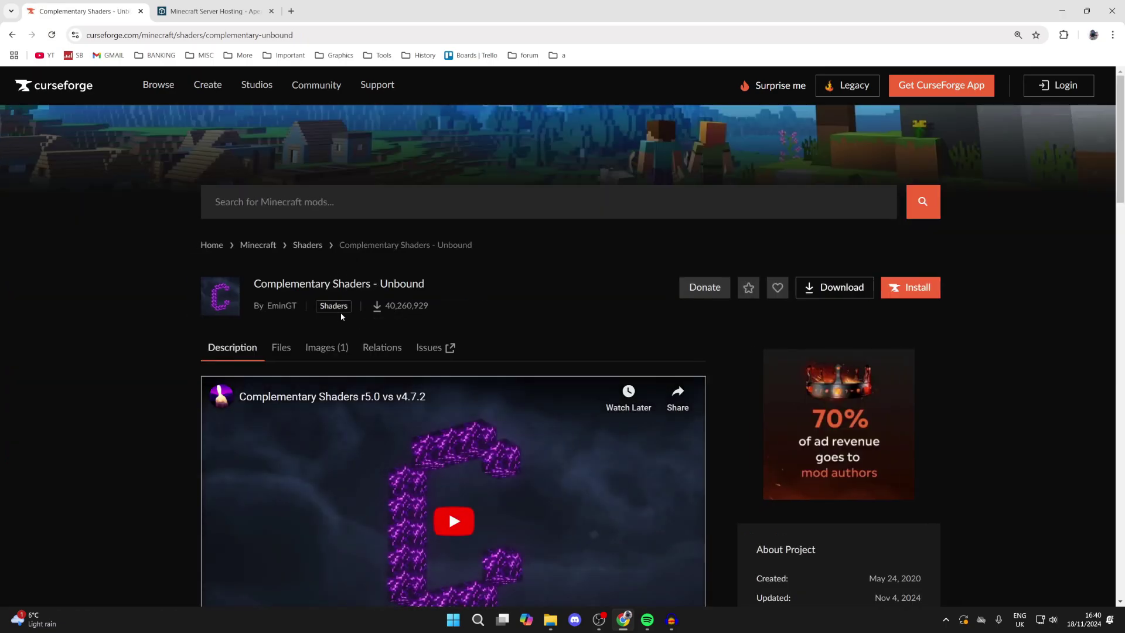
left_click(280, 350)
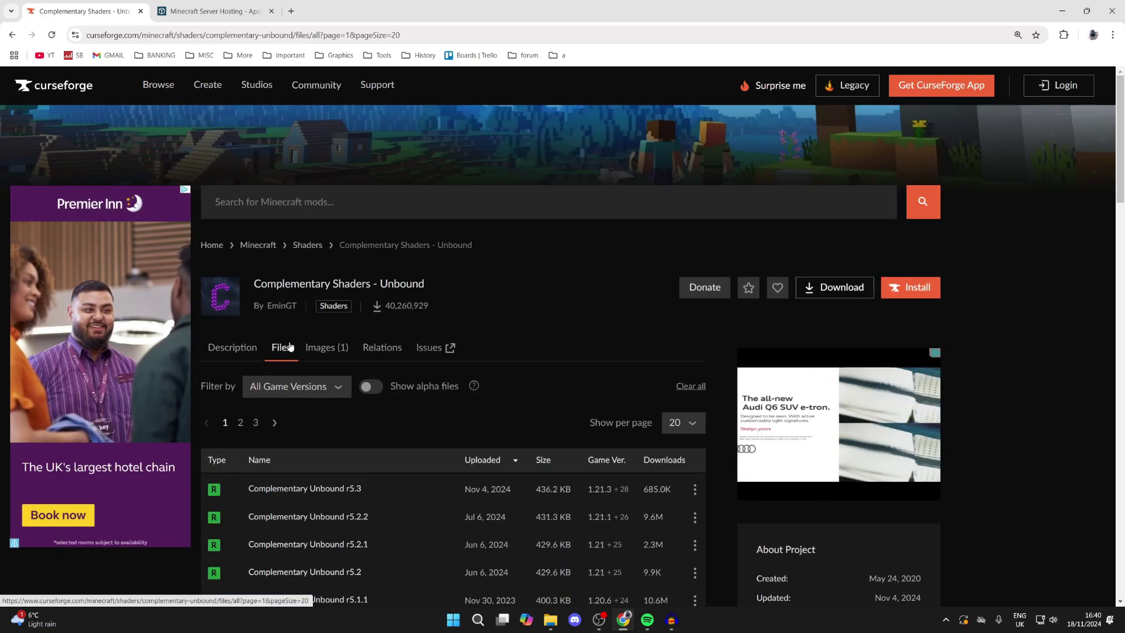
Download the newest Complementary Unbound r5.3 file, then switch to the Apex Hosting tab
scroll(293, 352, "down", 2)
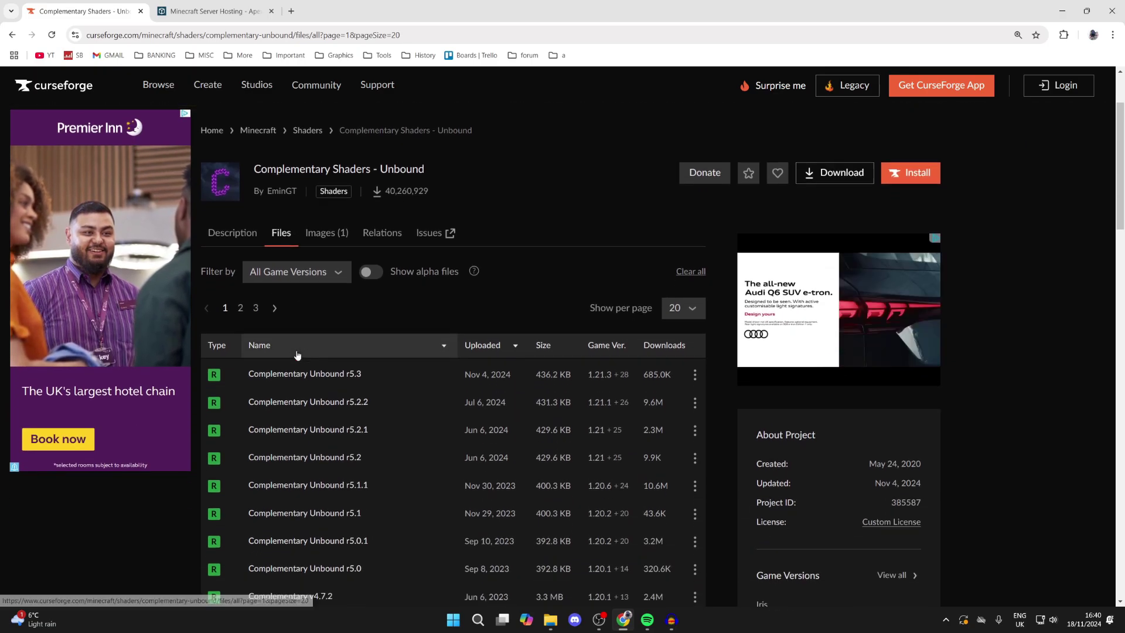
scroll(352, 345, "down", 1)
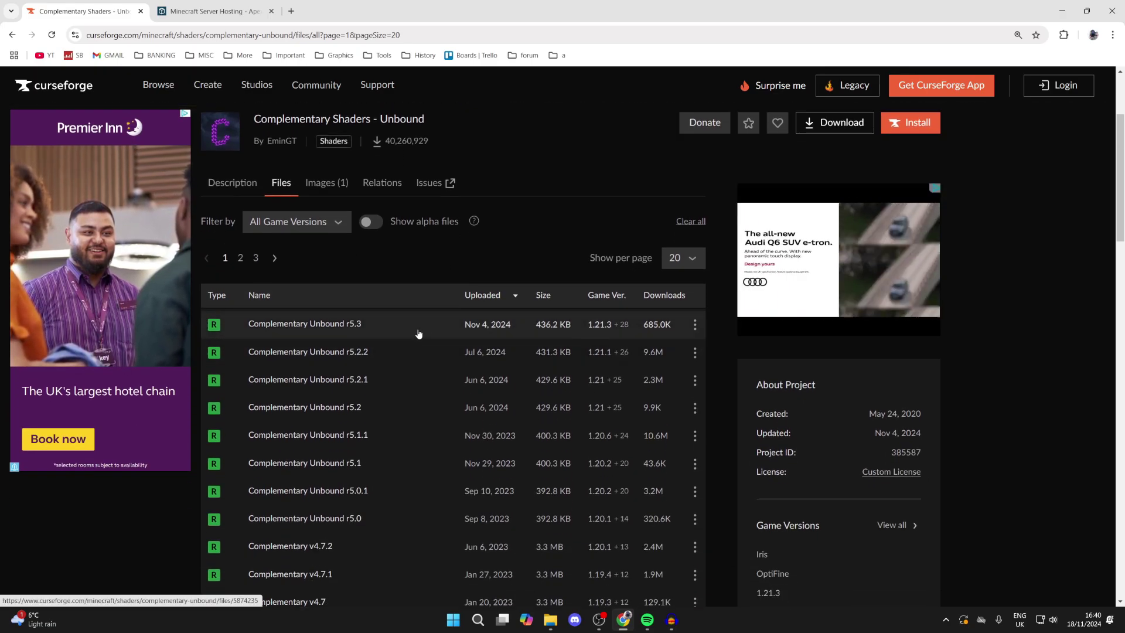
left_click(695, 324)
left_click(719, 378)
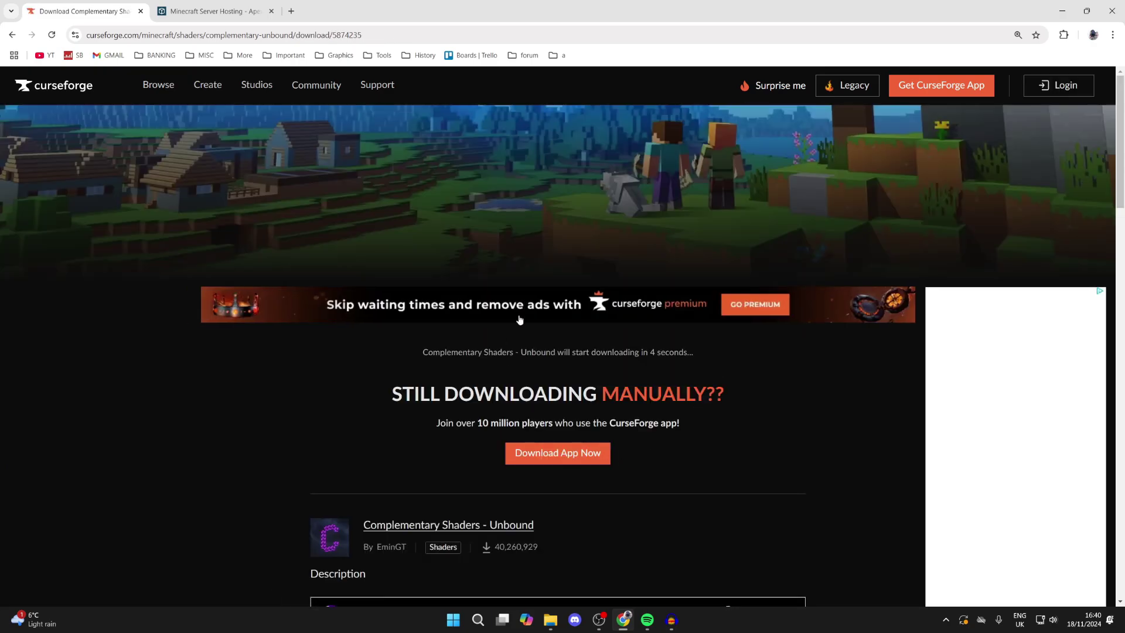
mouse_move(257, 4)
left_click(257, 3)
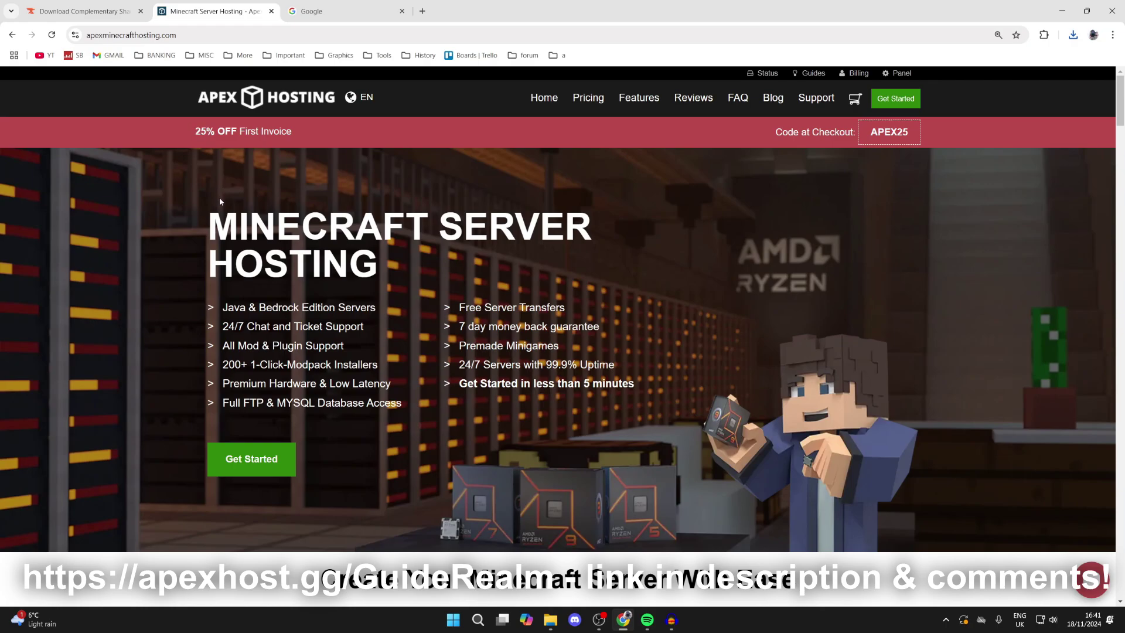
scroll(219, 201, "down", 6)
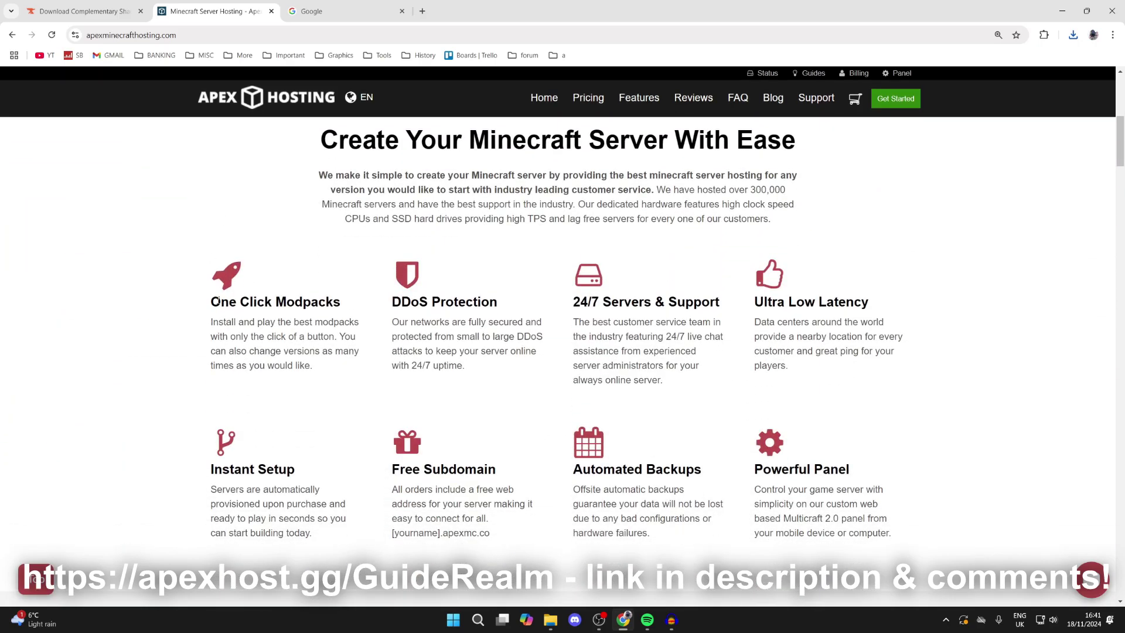
left_click_drag(211, 303, 335, 300)
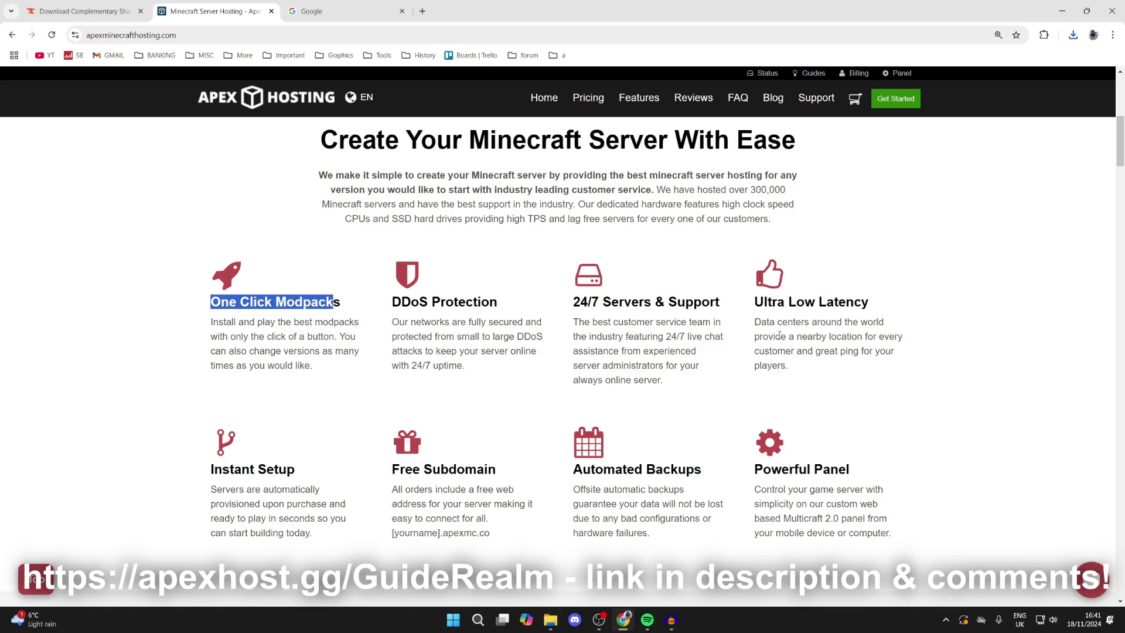
scroll(478, 444, "up", 7)
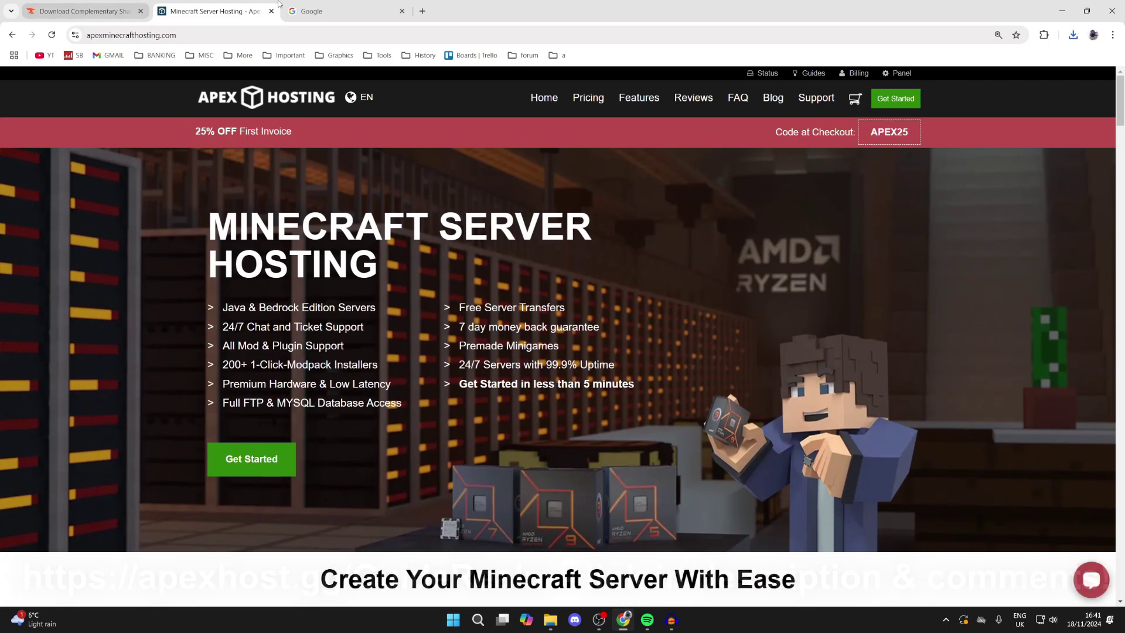
left_click(339, 4)
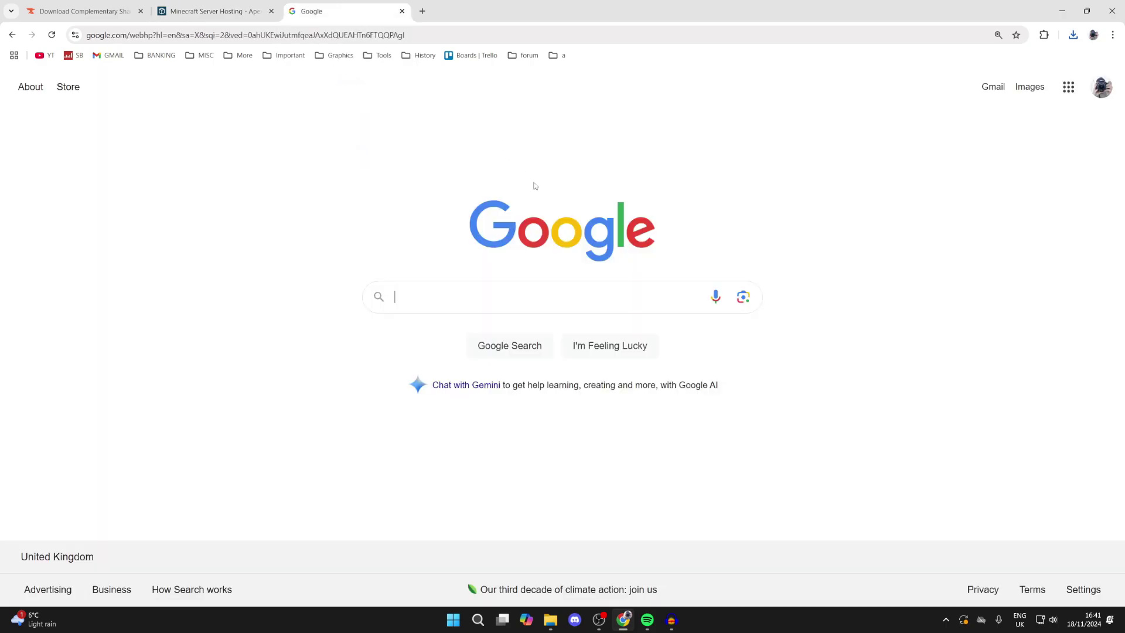
Google 'optifine' and open the optifine.net homepage
type("optifi")
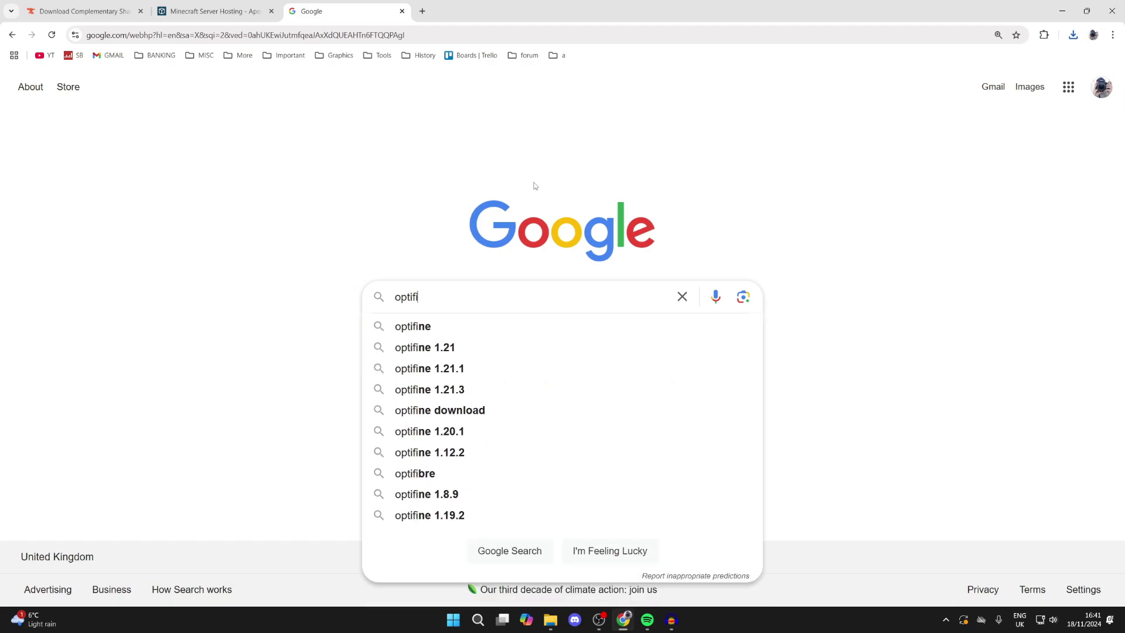
type("ne")
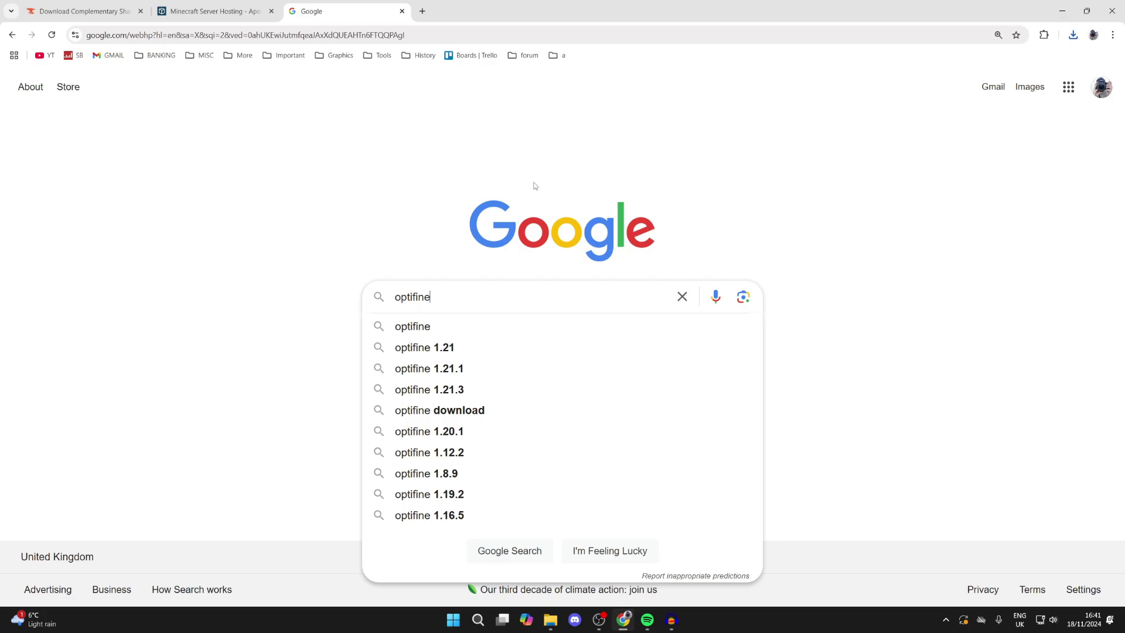
key("Return")
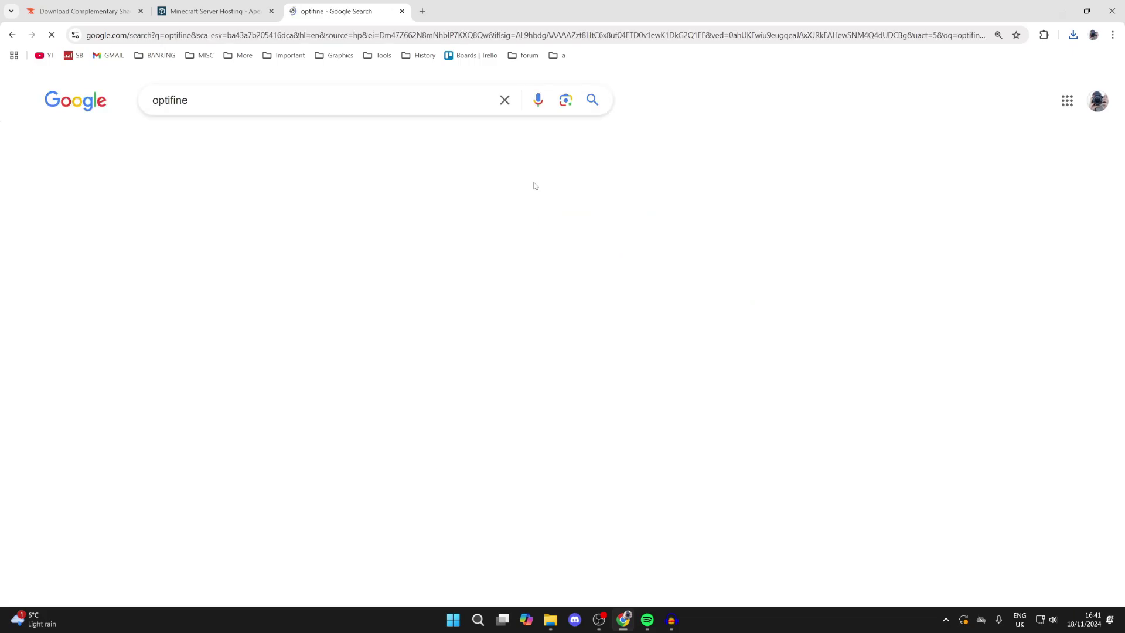
left_click(185, 221)
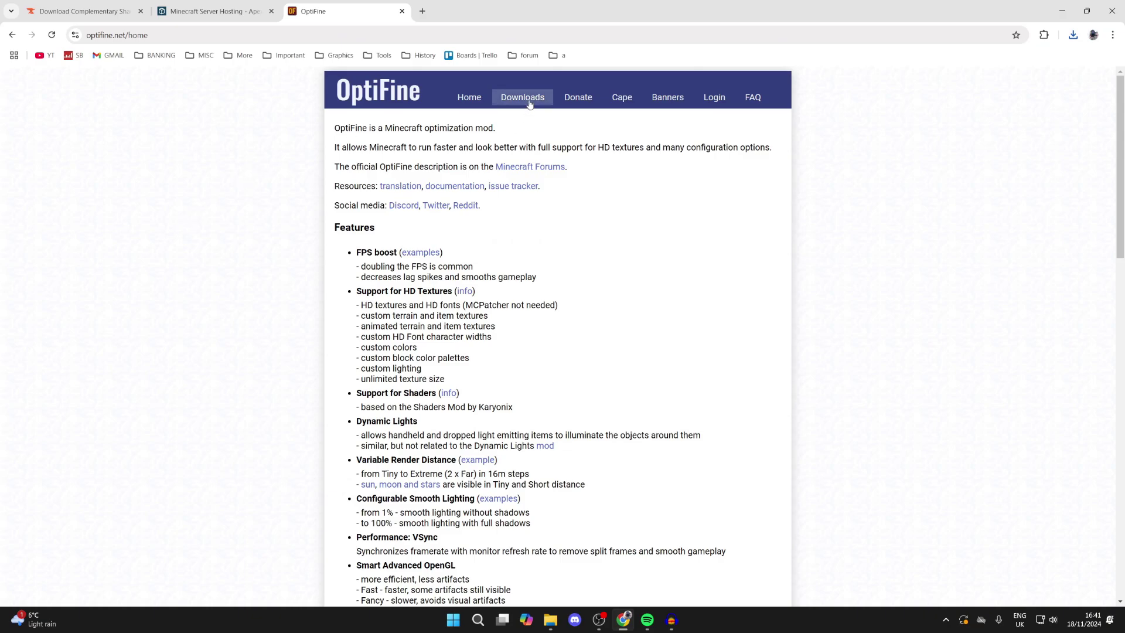
Download the OptiFine 1.21.1 HD U J1 jar, skipping past the ad countdown page
left_click(527, 102)
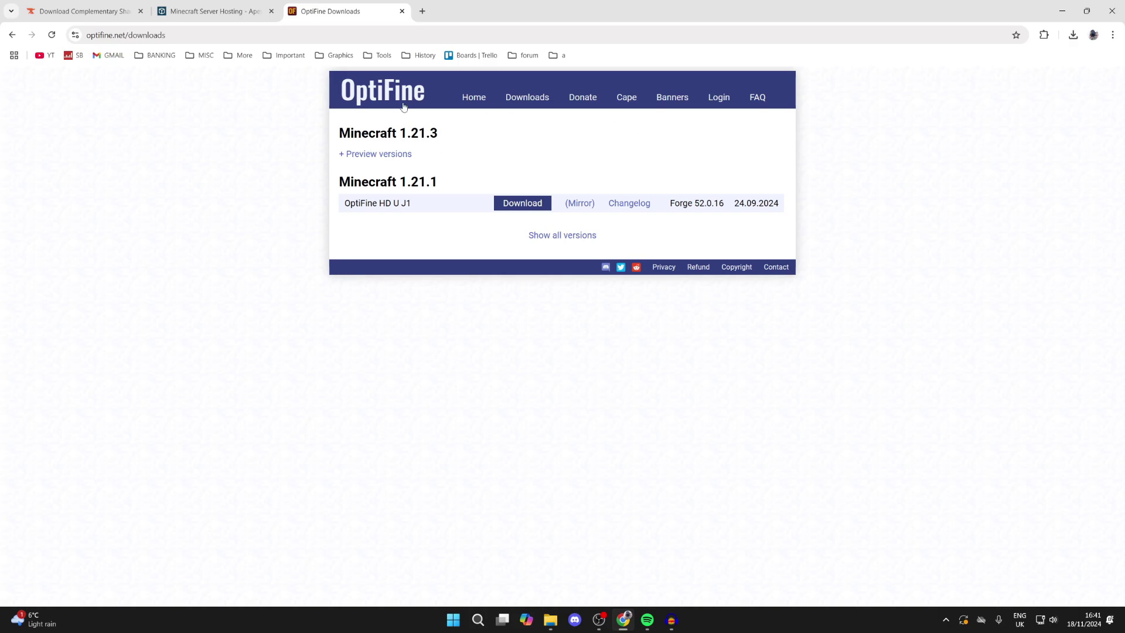
left_click(82, 11)
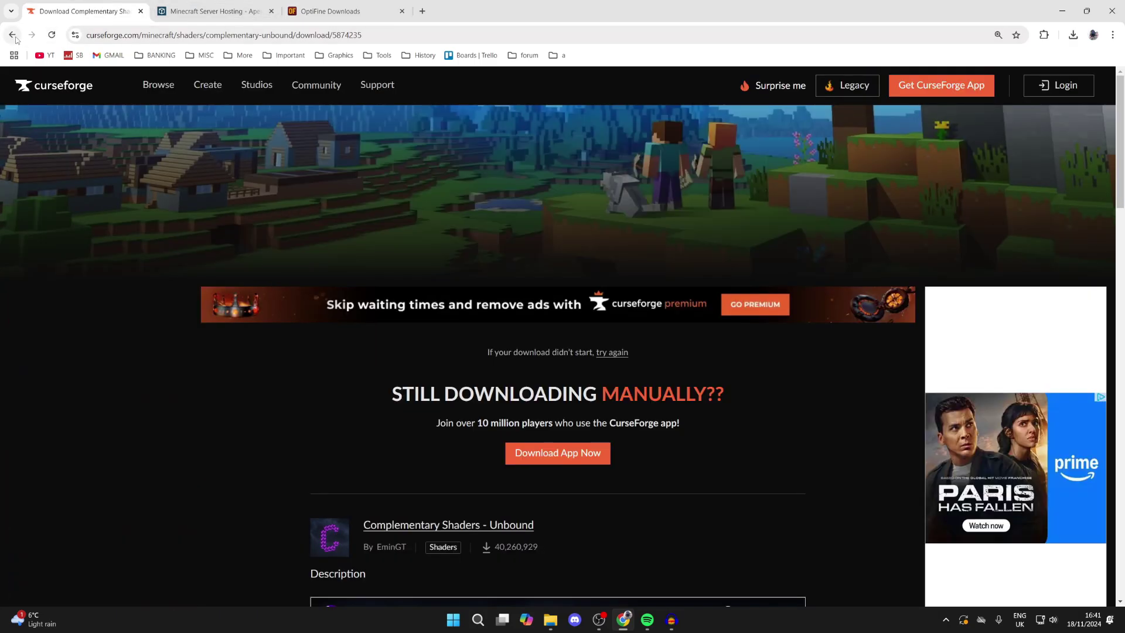
left_click(12, 35)
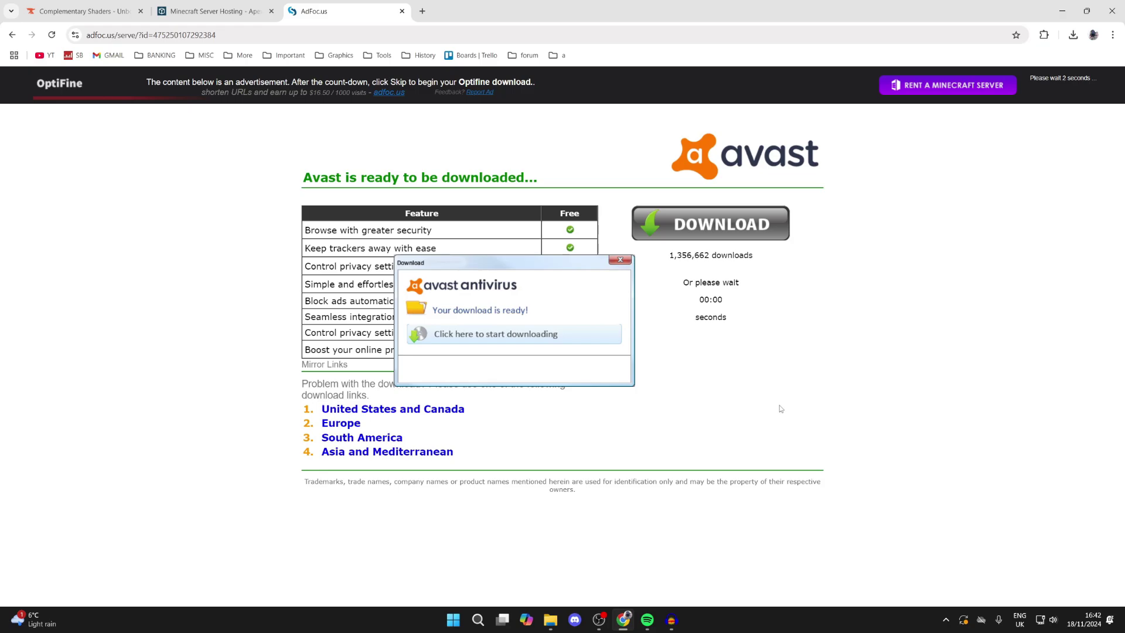
left_click(1066, 88)
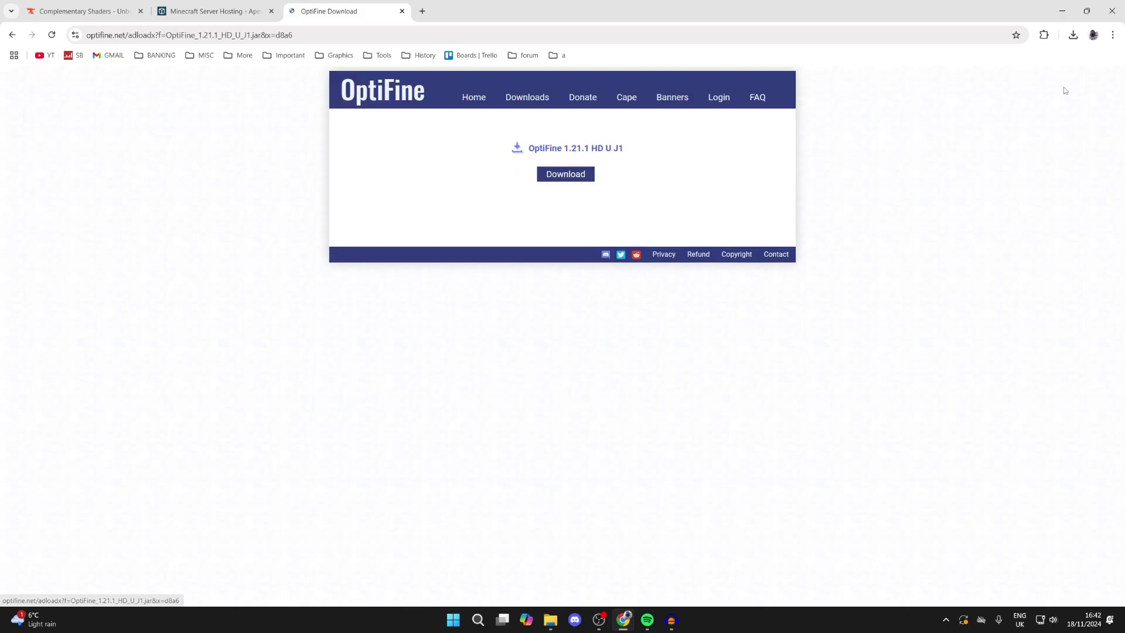
left_click(574, 181)
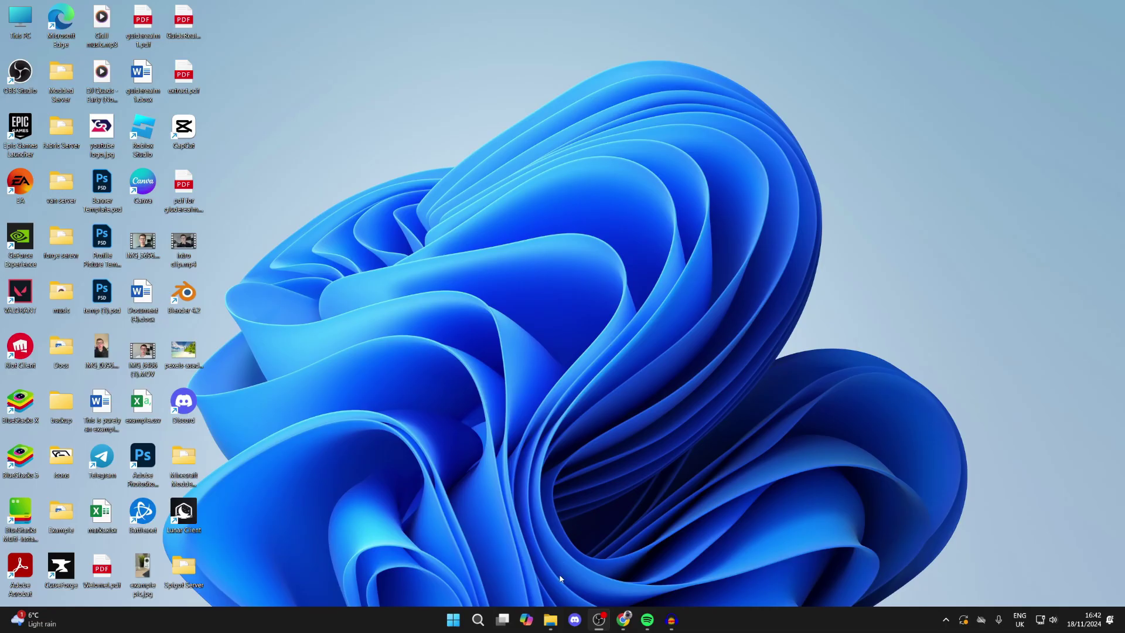
Run the newest OptiFine jar from Downloads, sorted by date, to launch its HD Ultra J1 installer
left_click(550, 620)
left_click(356, 282)
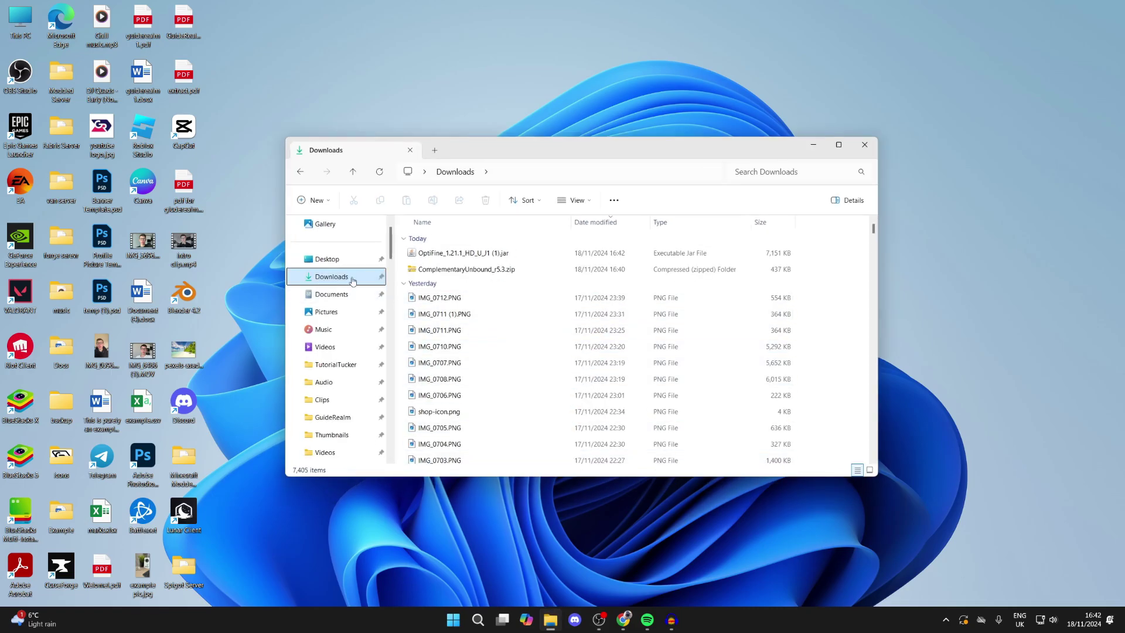
left_click(451, 256)
double_click(452, 256)
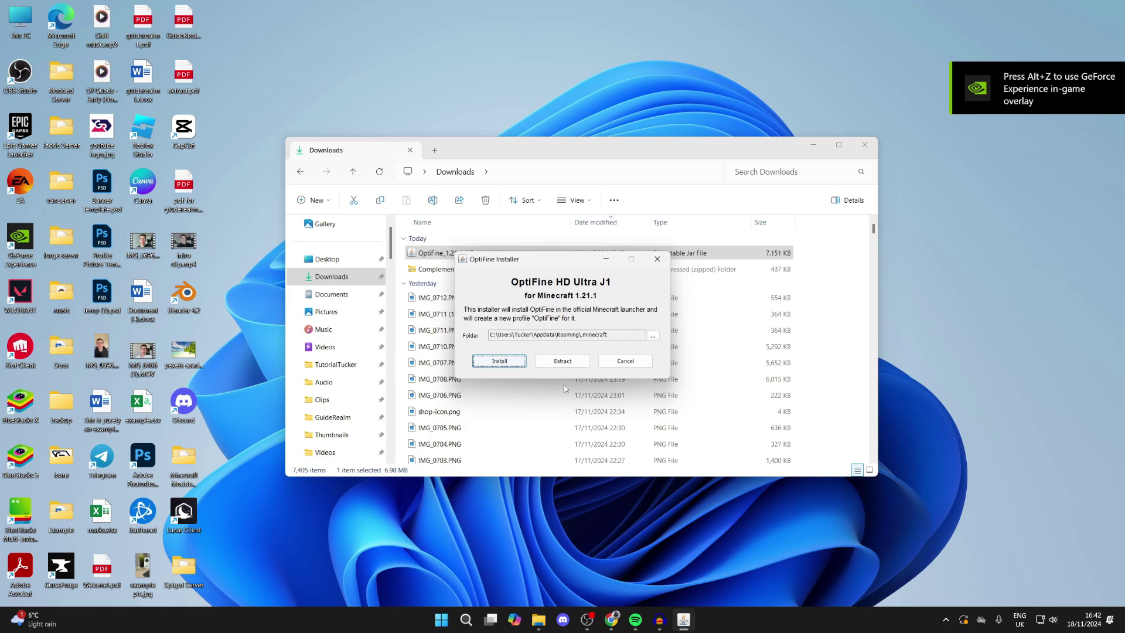
left_click(611, 619)
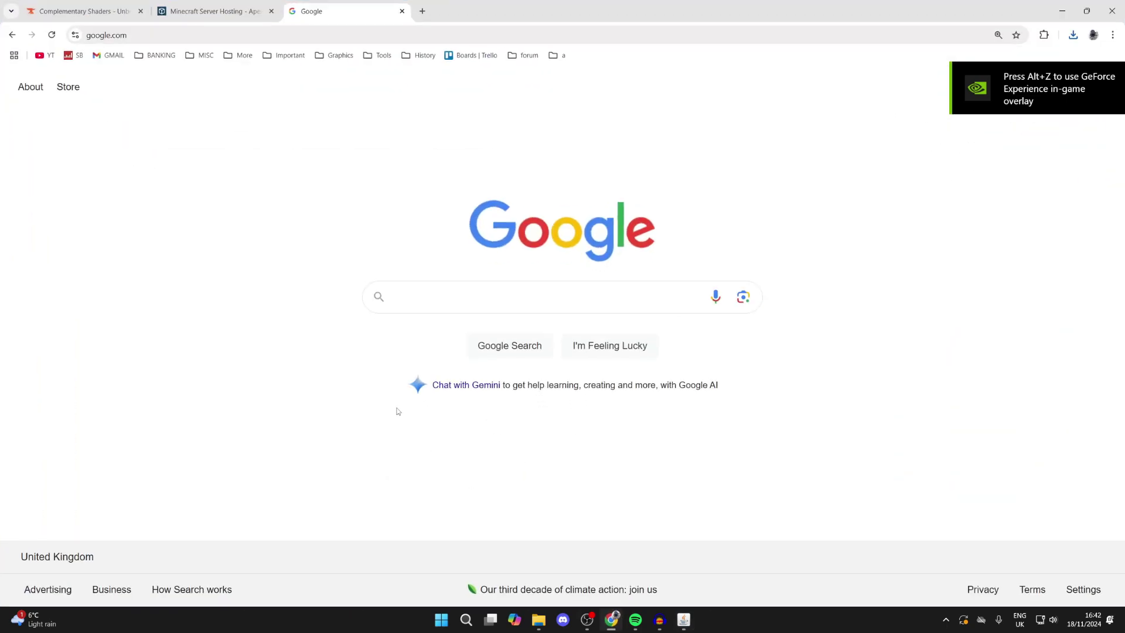
Google 'java' and open the official Java | Oracle site, then minimize Chrome
type("java")
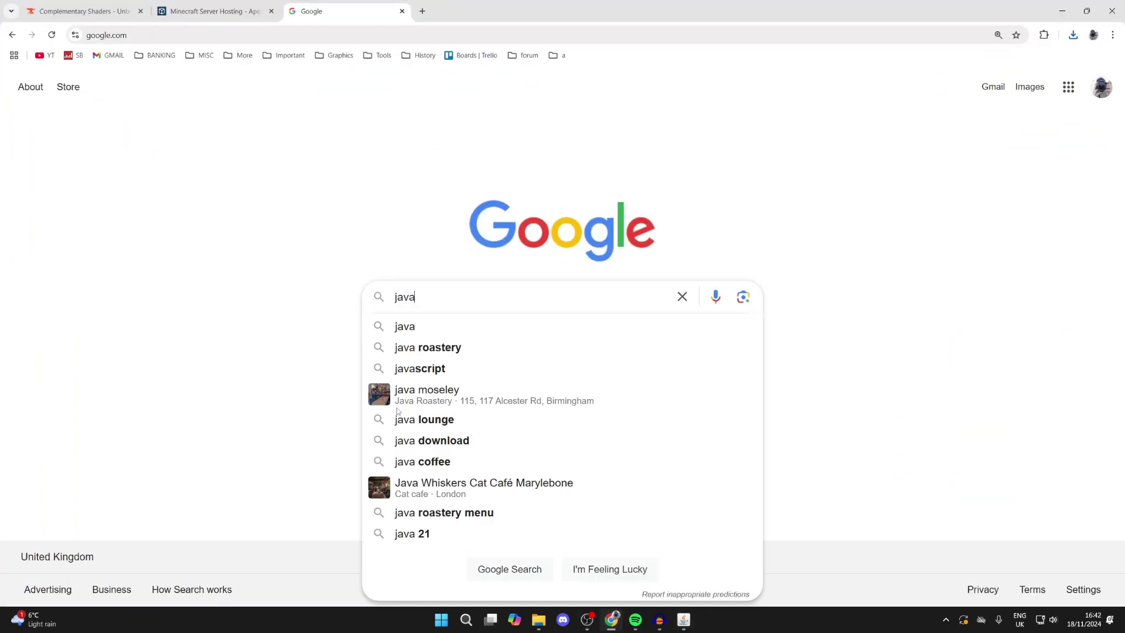
key("Return")
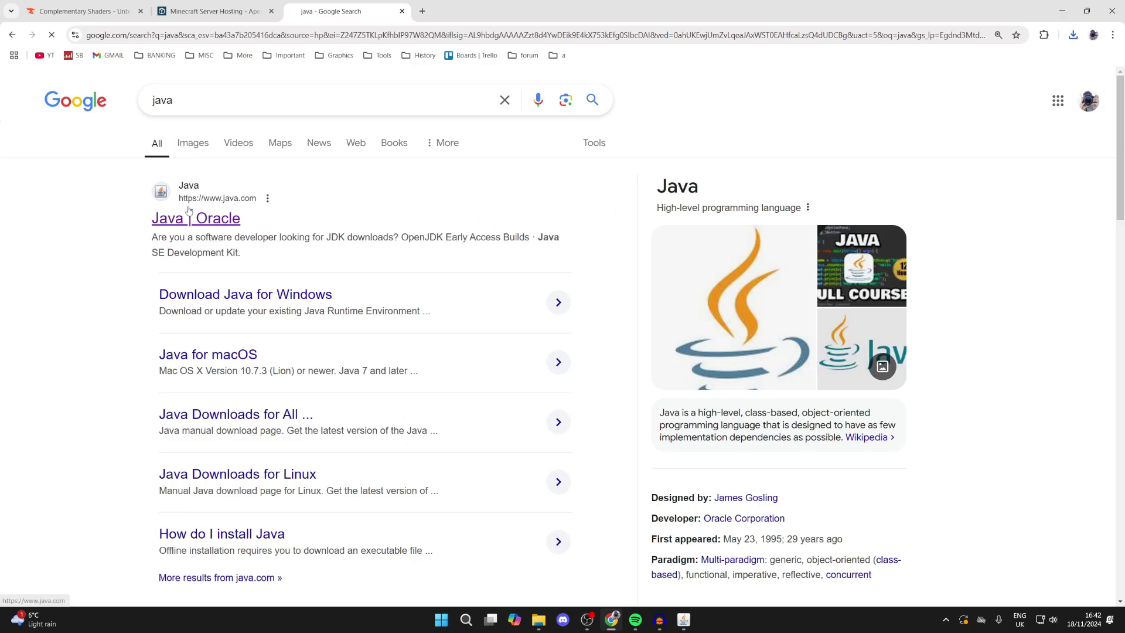
left_click(219, 217)
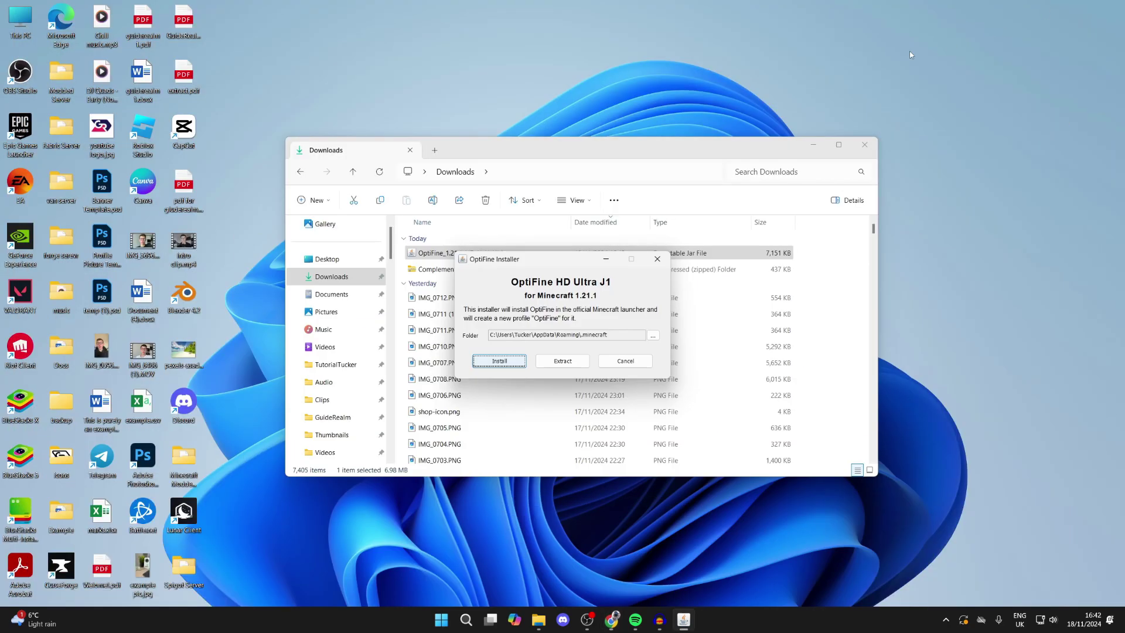
left_click(1062, 11)
Close the installer and set Java to always open the OptiFine .jar file
left_click(657, 259)
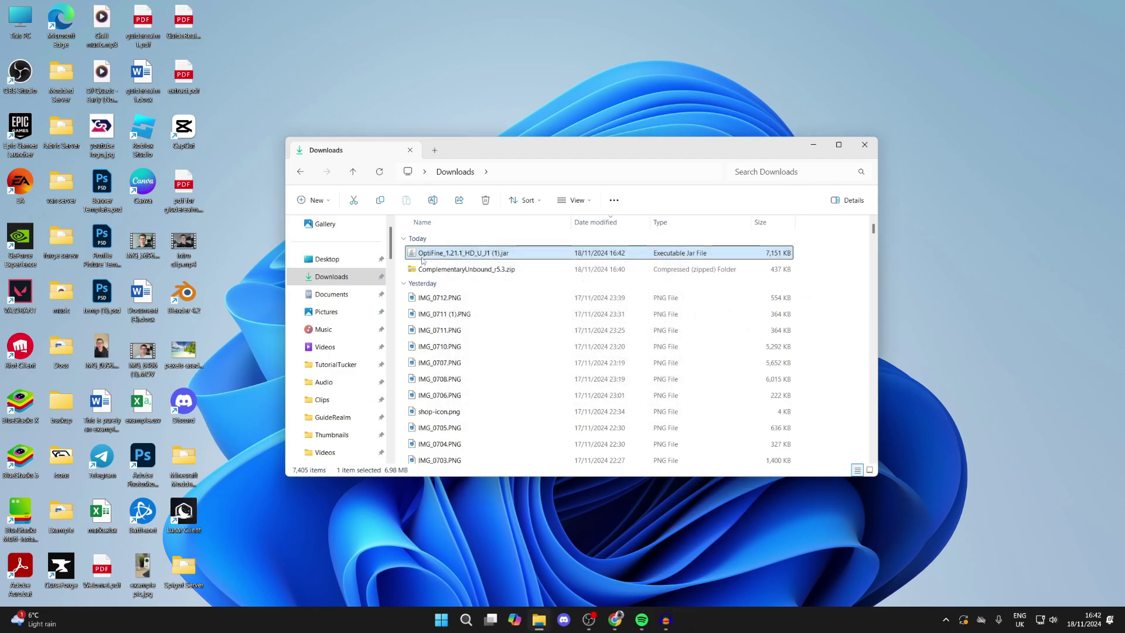
right_click(460, 253)
mouse_move(531, 305)
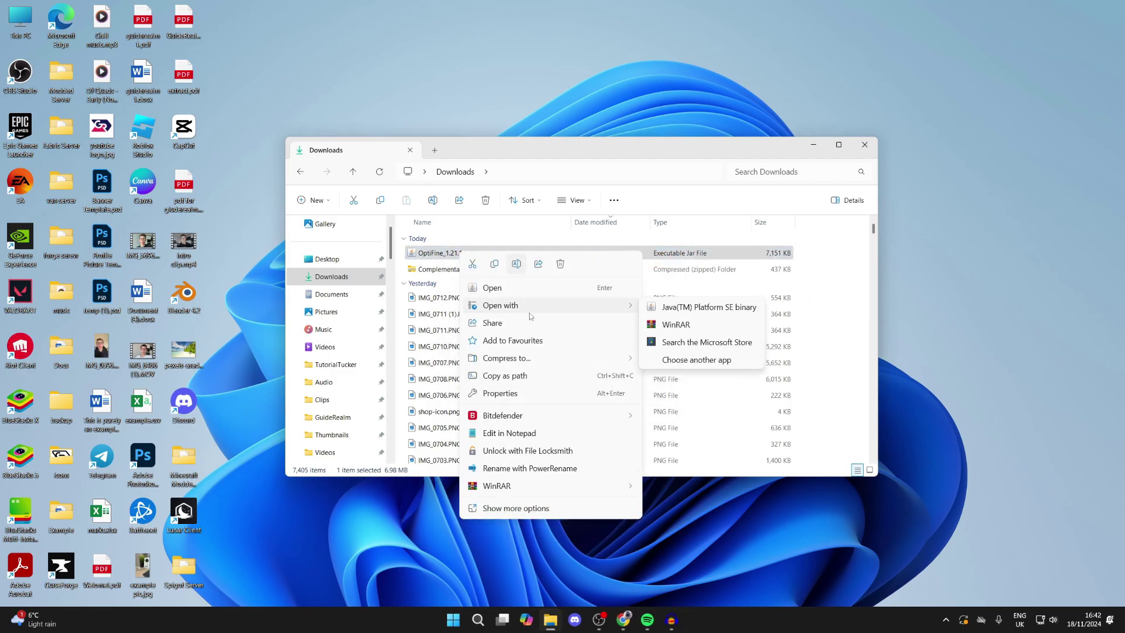
left_click(668, 358)
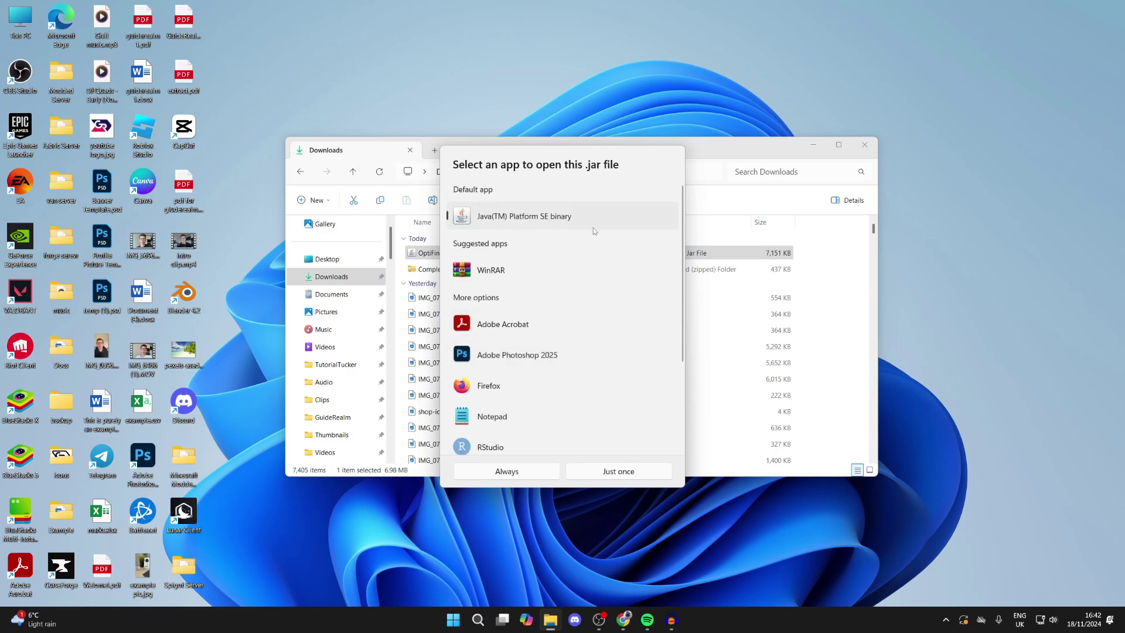
left_click(516, 472)
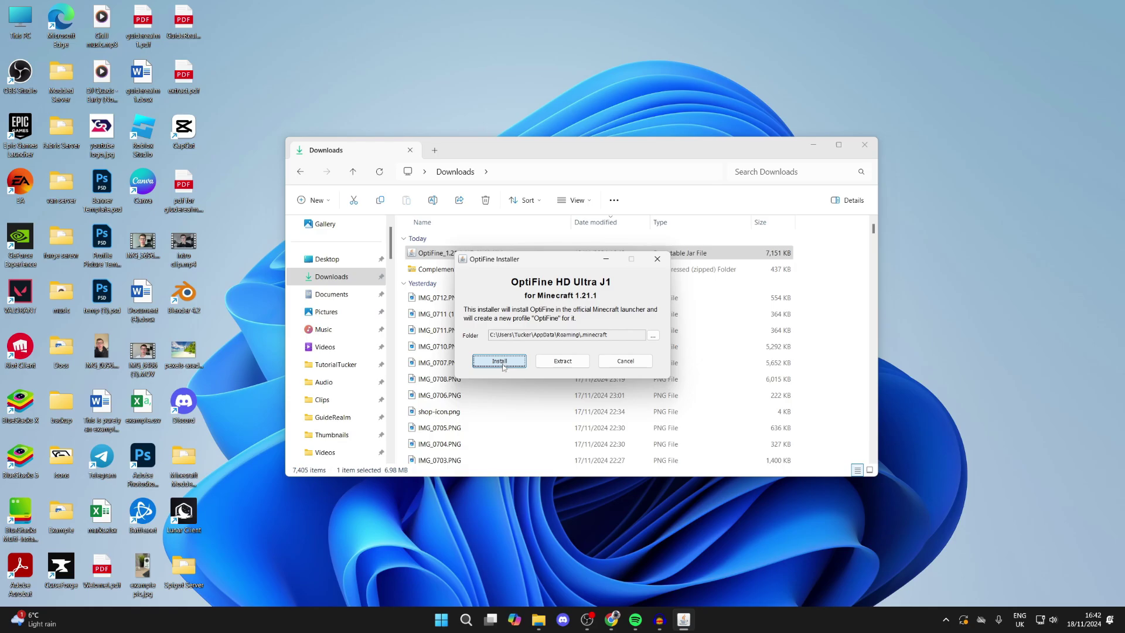
Install OptiFine into the Minecraft folder and acknowledge the success message
left_click(502, 364)
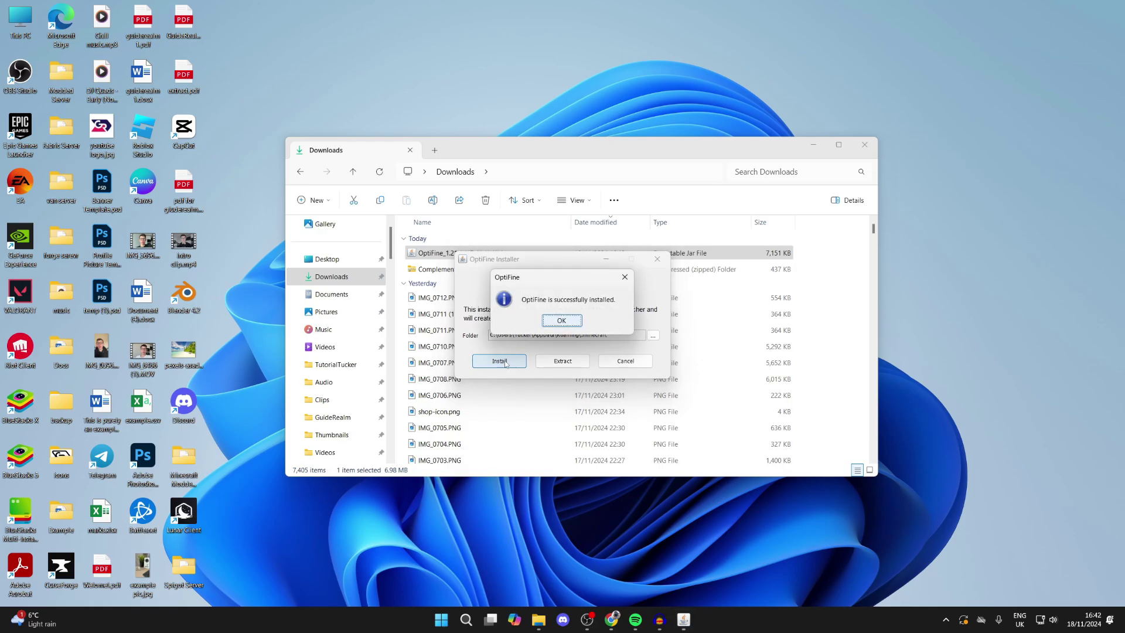
left_click(573, 321)
left_click(477, 625)
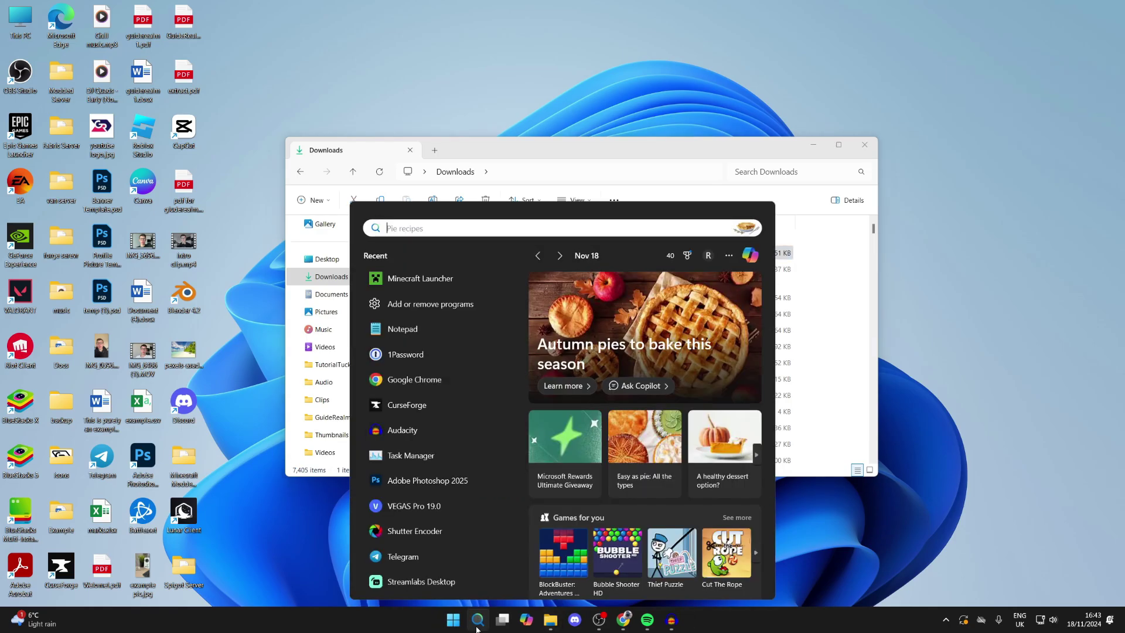
Launch the Minecraft Launcher via 'min' search, play the OptiFine installation, and open Options
type("min")
key("Return")
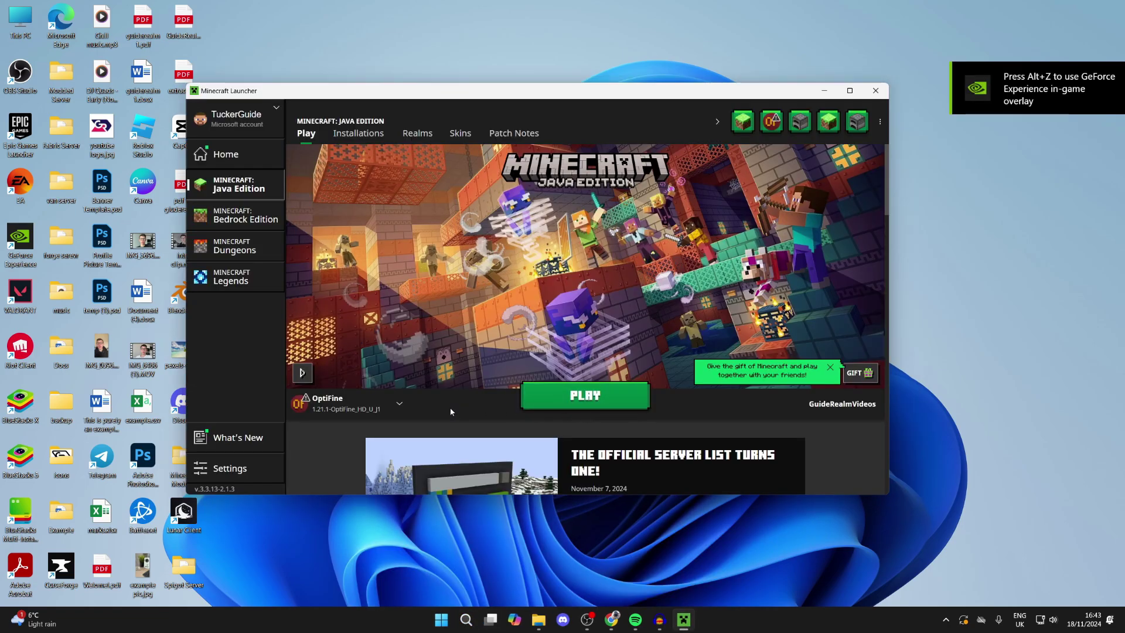
left_click(351, 404)
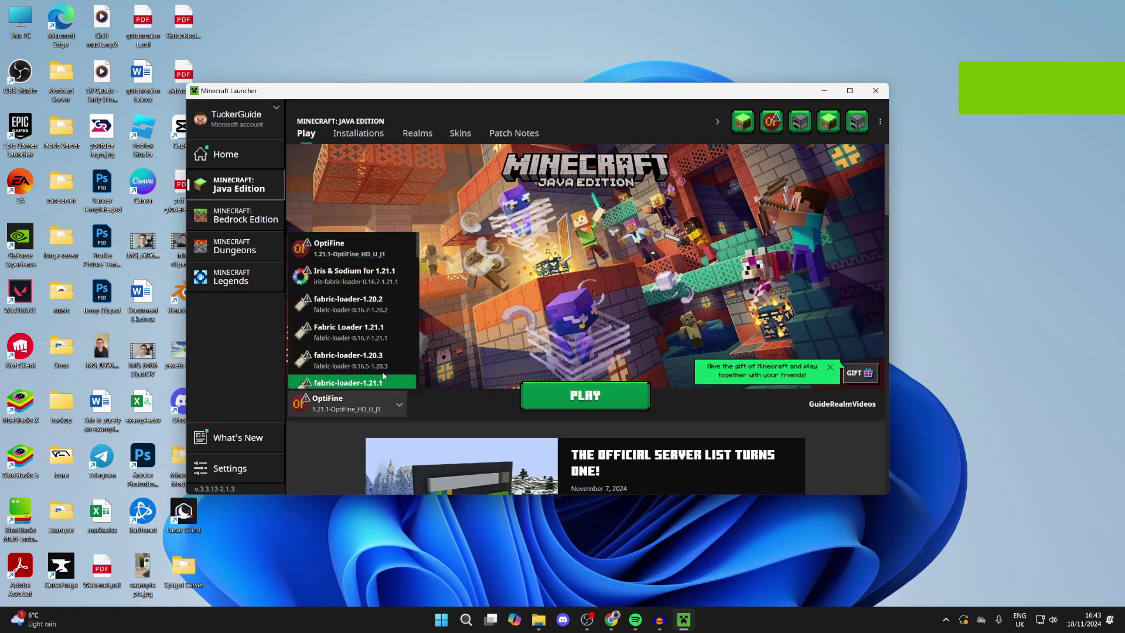
left_click(349, 259)
left_click(566, 392)
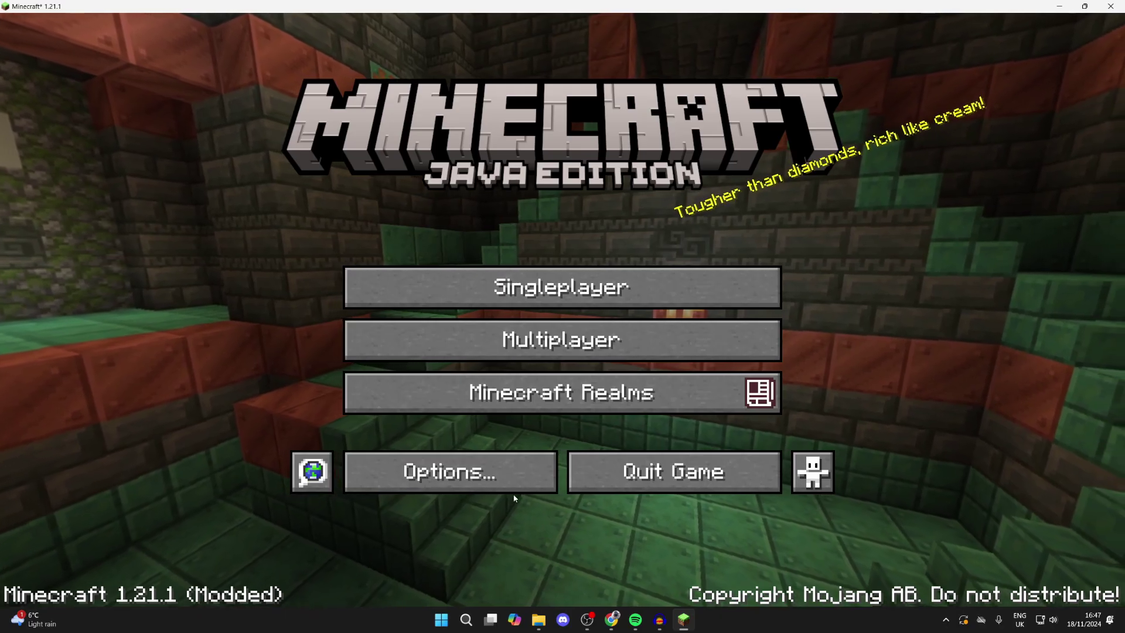
left_click(502, 475)
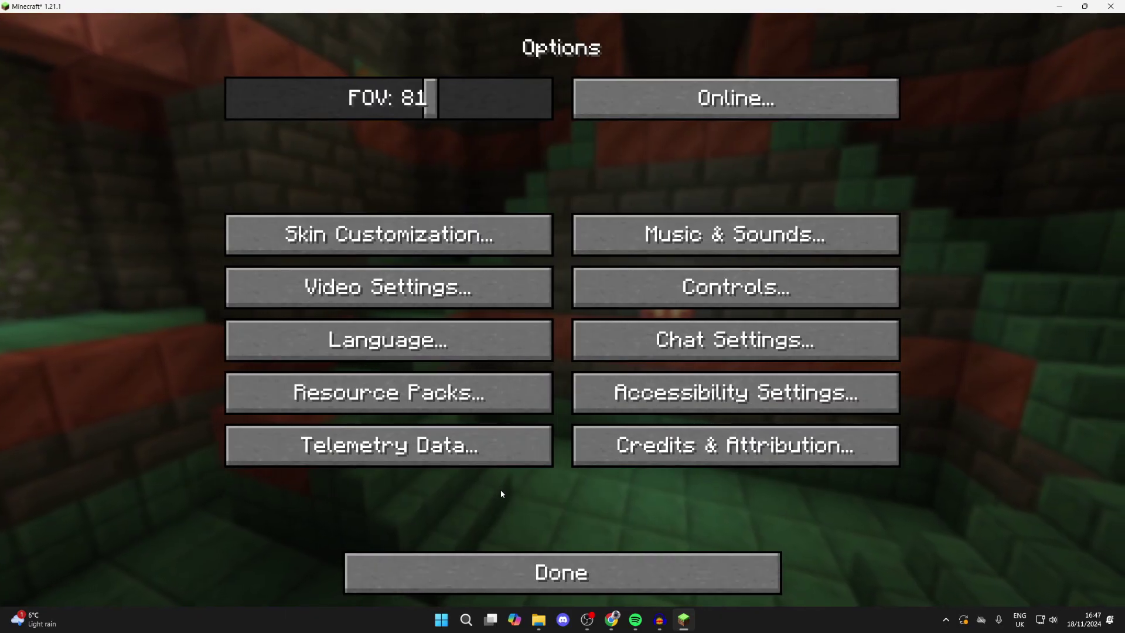
Go through Video Settings to Shaders and open the shaderpacks folder on disk
left_click(388, 287)
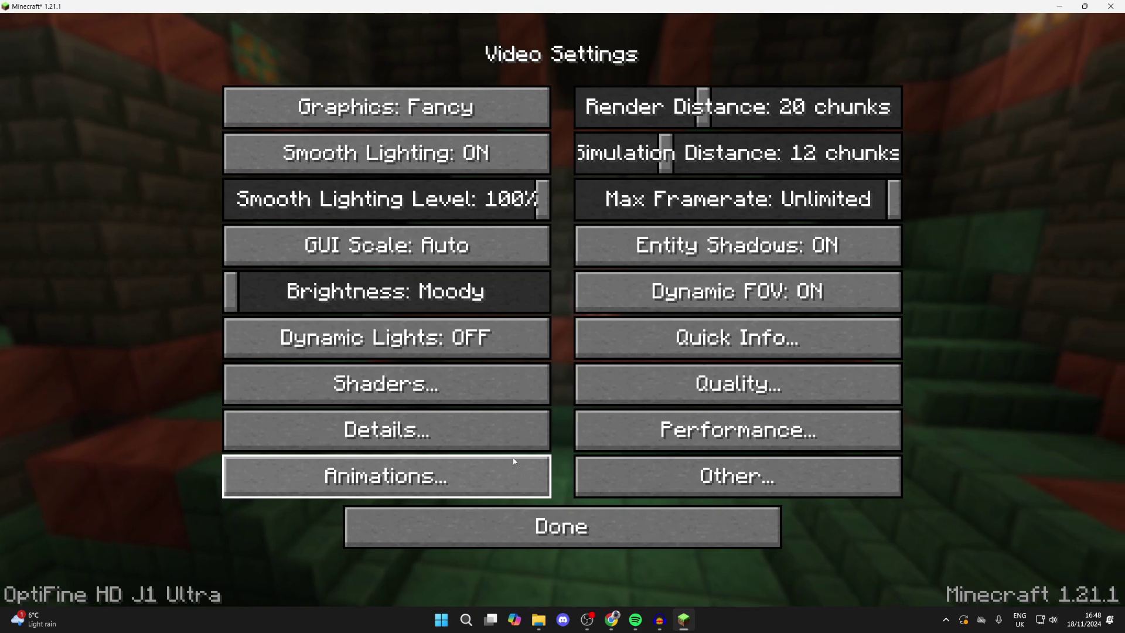
left_click(391, 389)
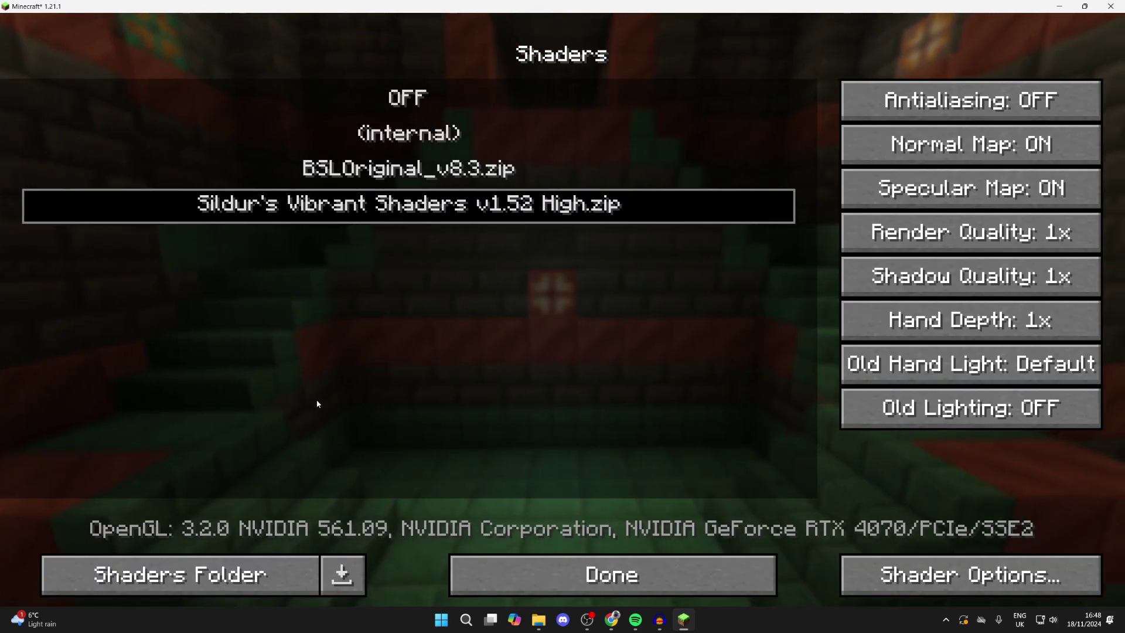
left_click(243, 559)
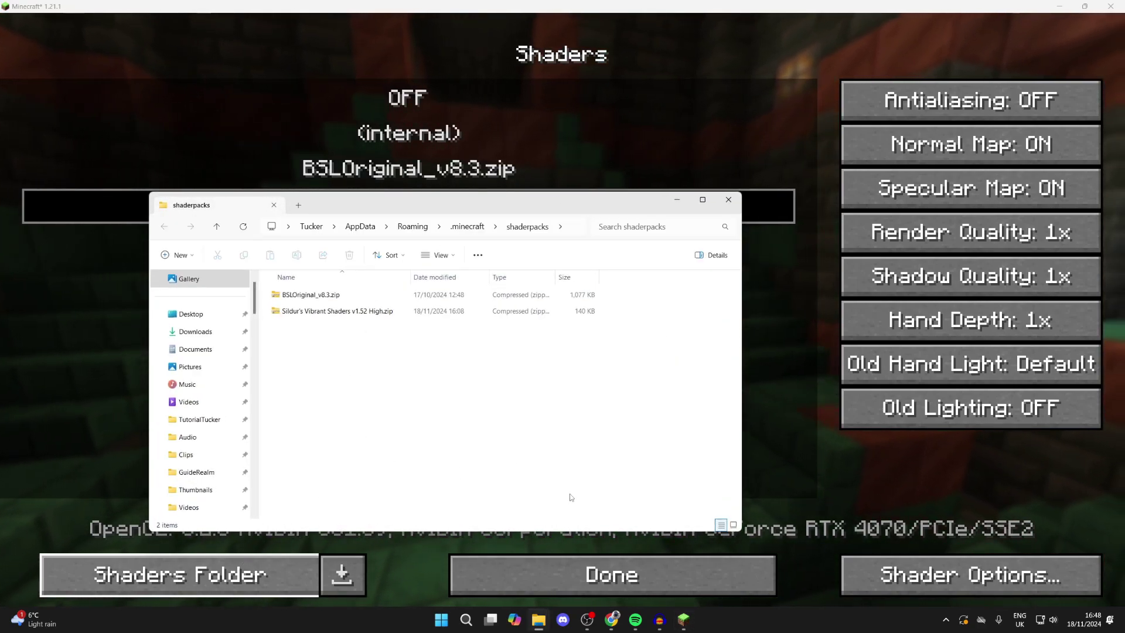
Copy ComplementaryUnbound_r5.3.zip from the Downloads window into the shaderpacks folder, then return to Minecraft
mouse_move(543, 626)
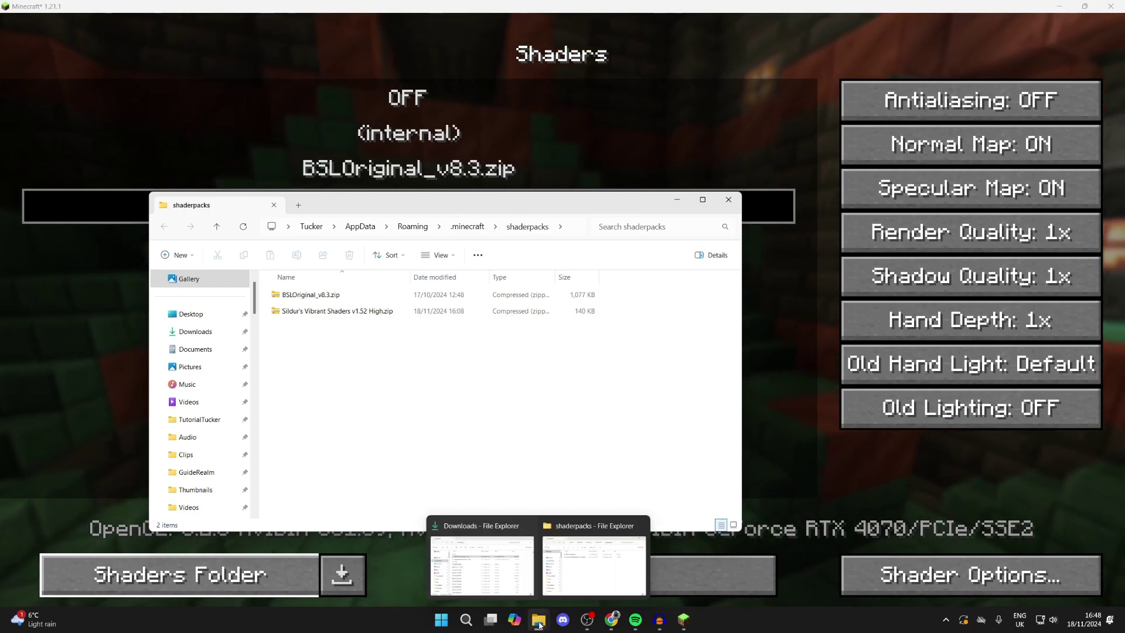
right_click(539, 624)
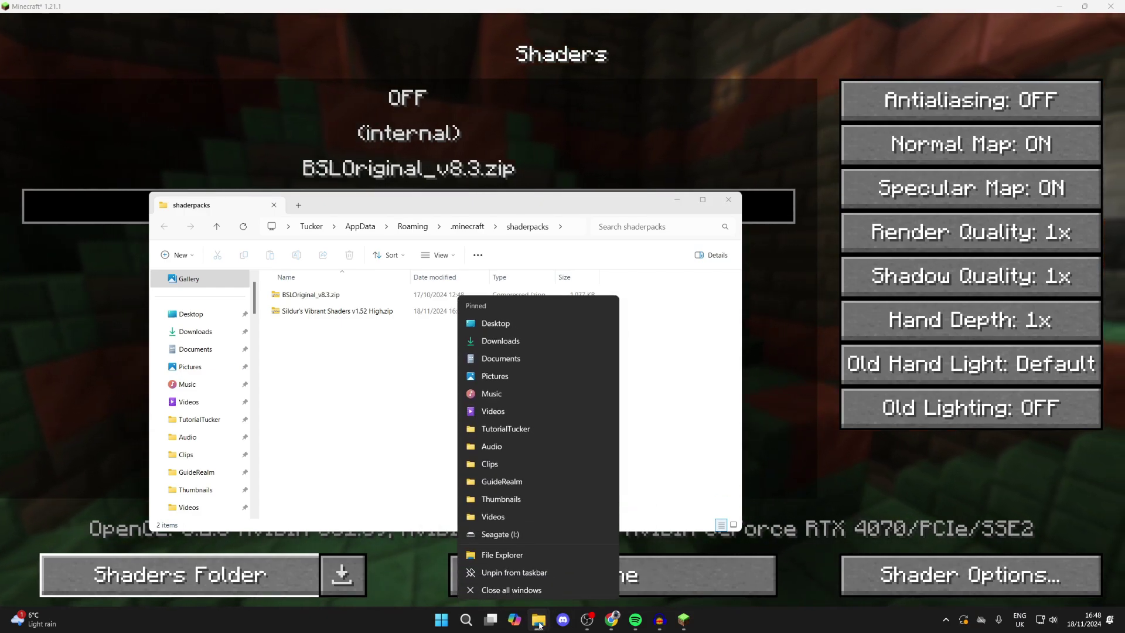
left_click(539, 624)
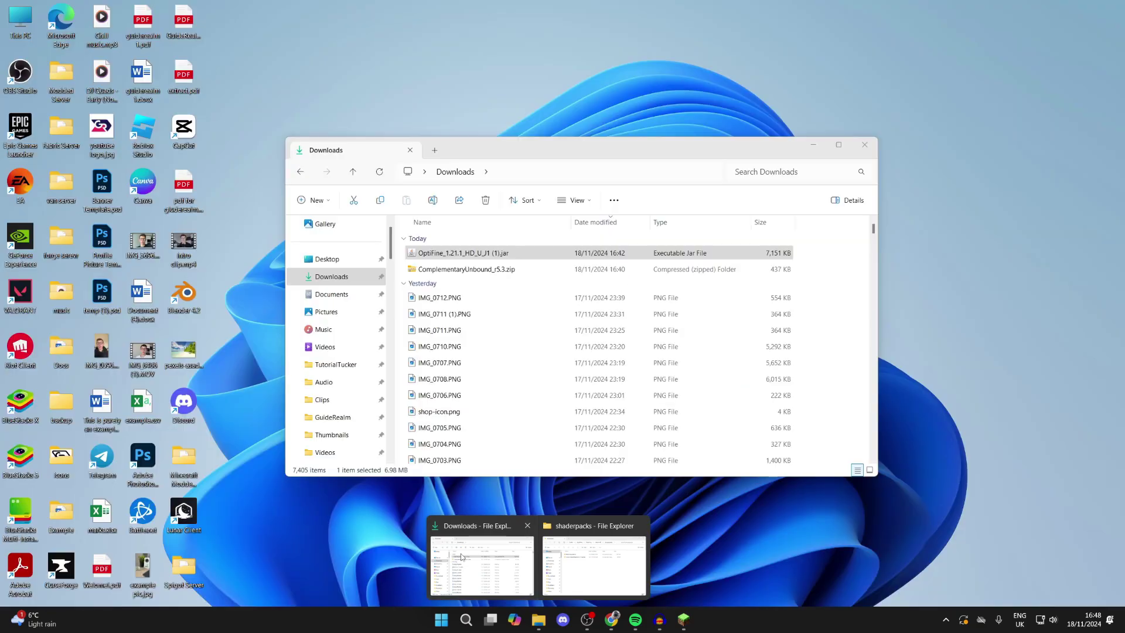
left_click(481, 553)
left_click(466, 269)
left_click_drag(503, 150, 645, 157)
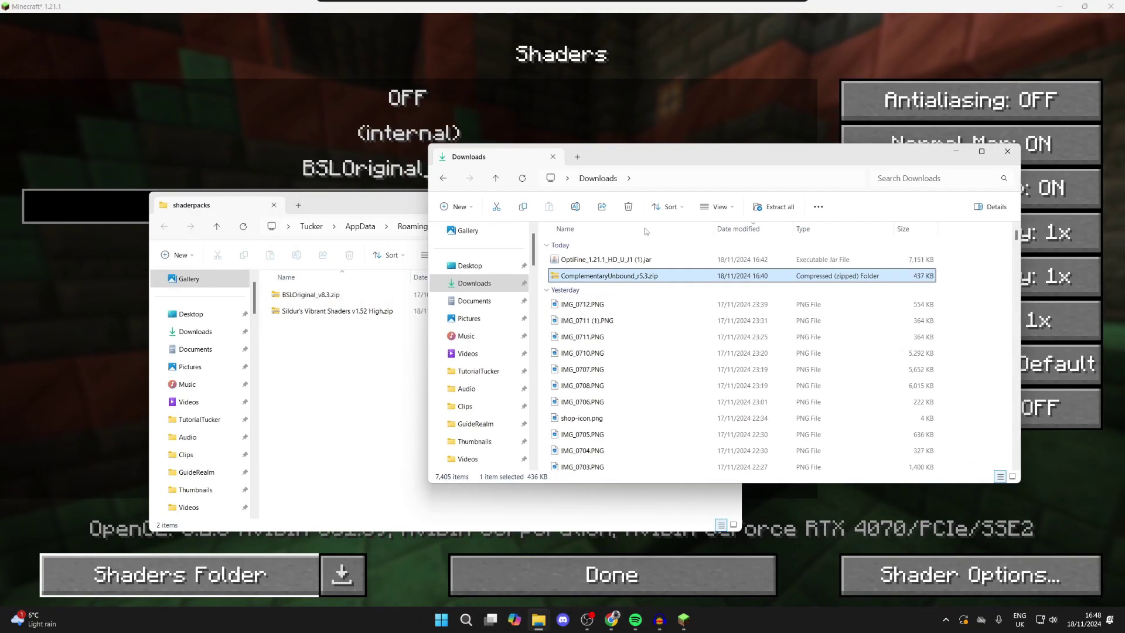
left_click_drag(618, 279, 319, 371)
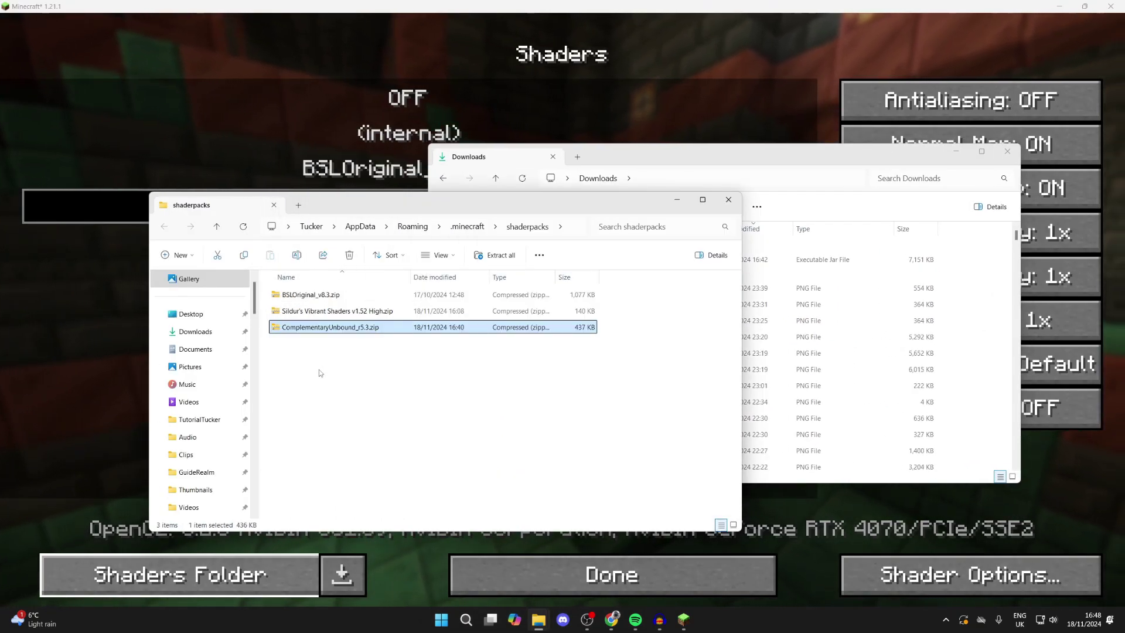
left_click(344, 59)
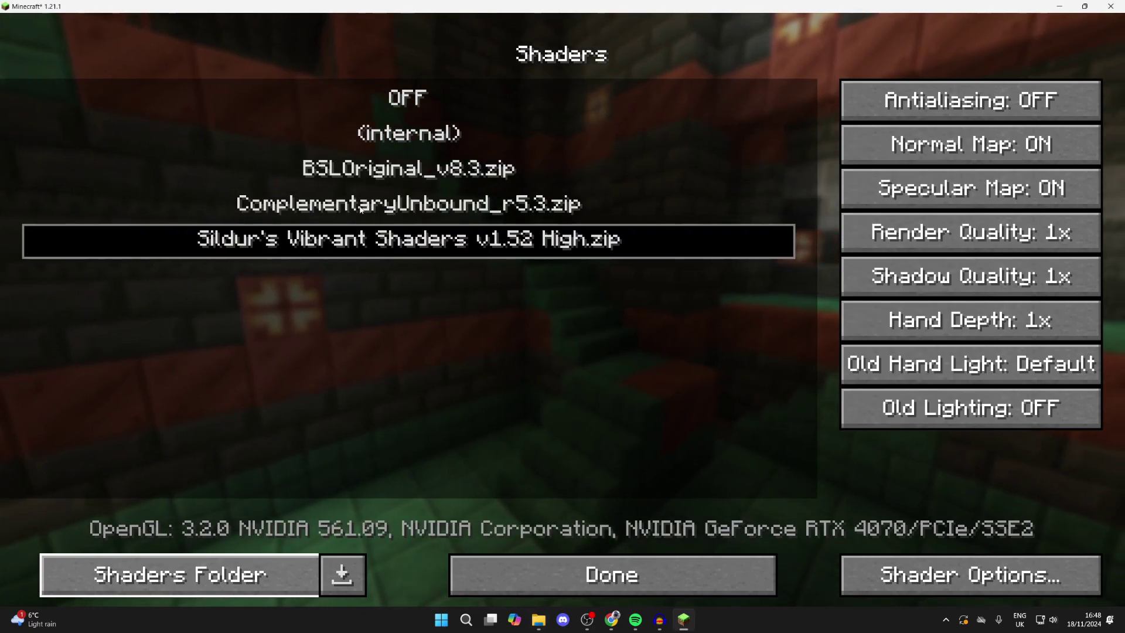
Select ComplementaryUnbound_r5.3.zip as the shader pack, back out to the title screen, and open Singleplayer
left_click(387, 203)
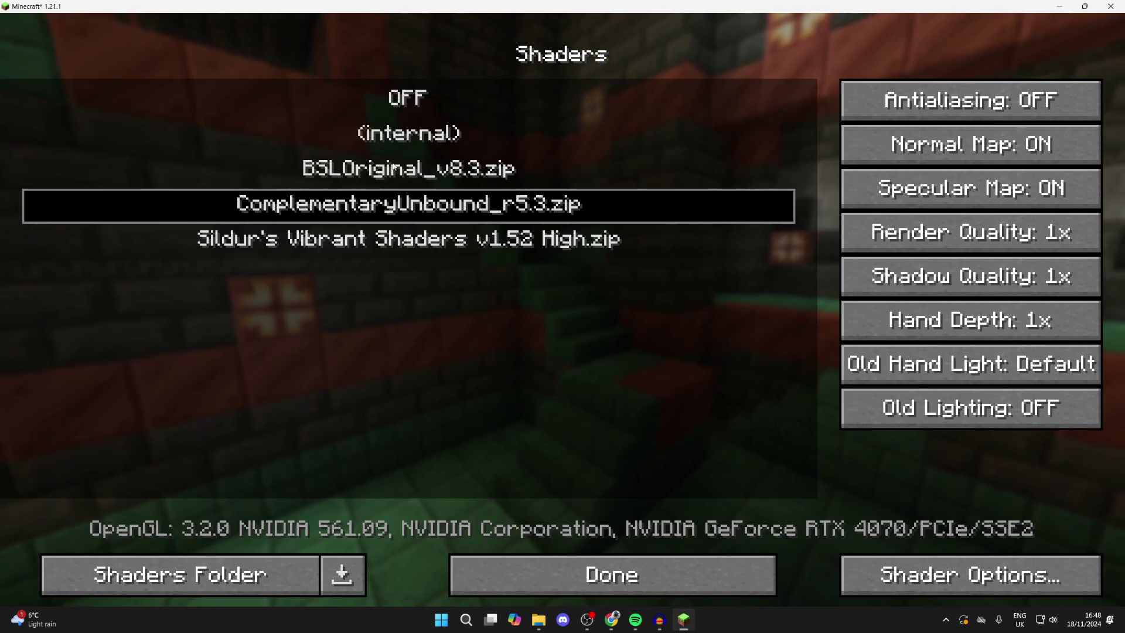
left_click(577, 562)
left_click(578, 529)
left_click(577, 571)
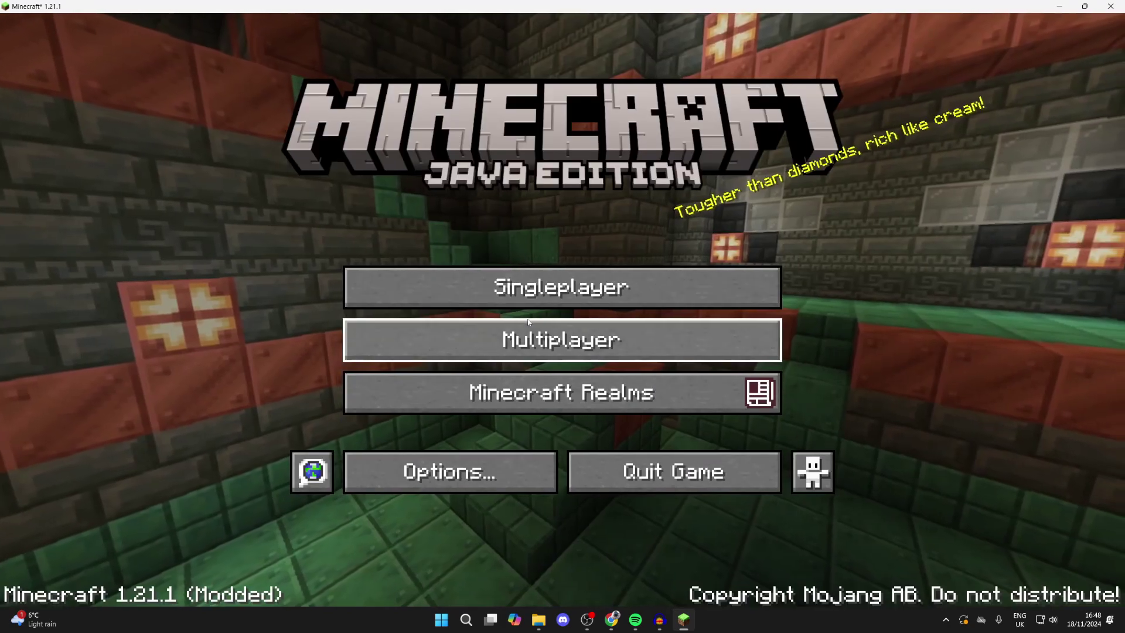
left_click(522, 285)
Load a world from the Select World list to see it with Complementary Unbound shaders
double_click(512, 164)
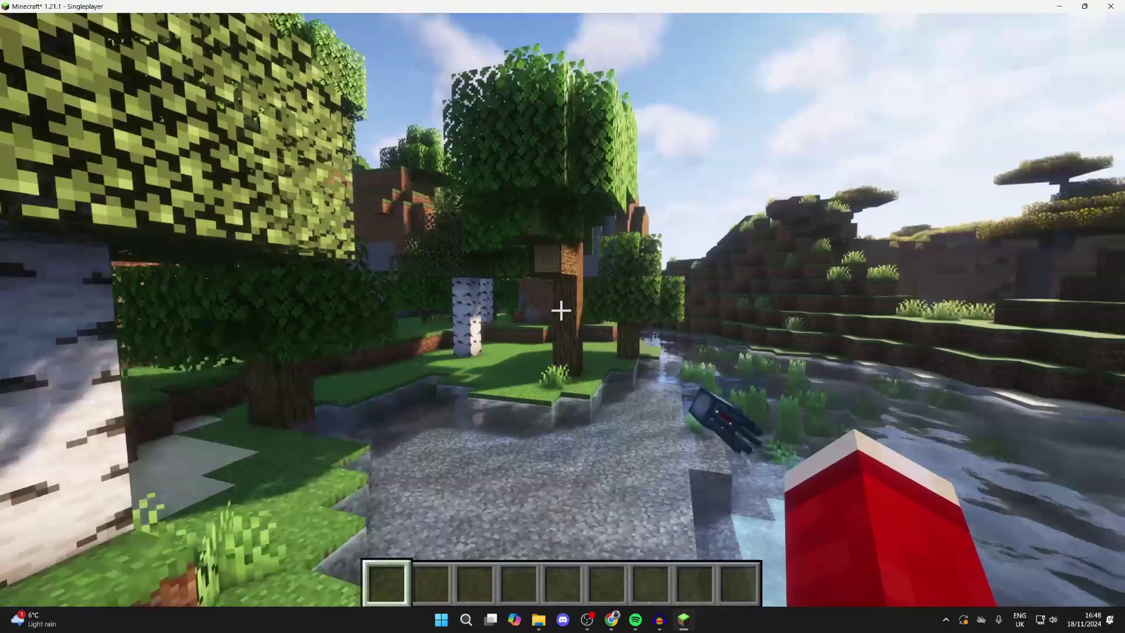